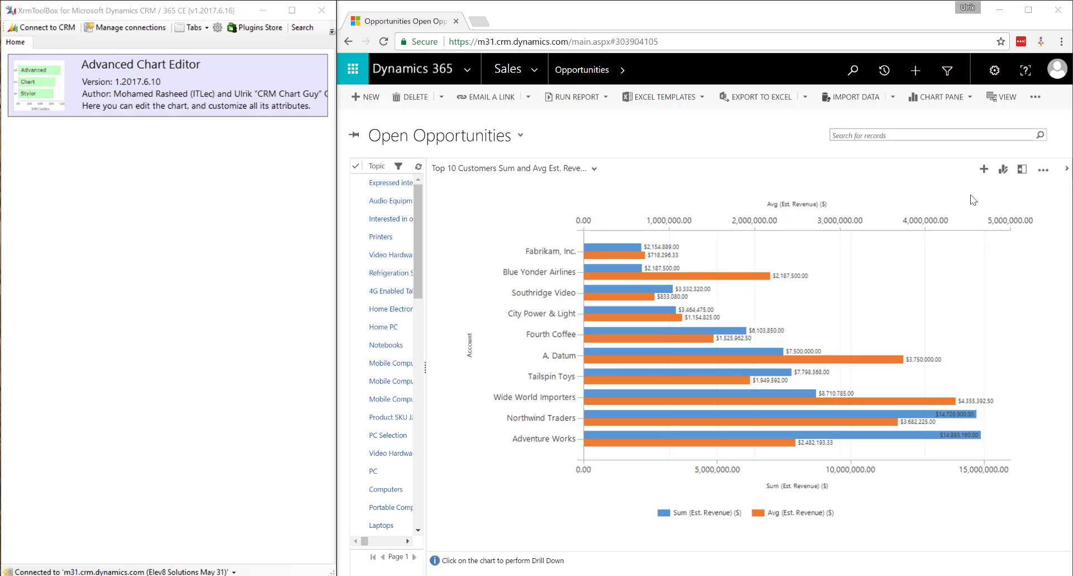
Examine the Top 10 Customers chart's series and category in the standard chart designer, leaving without saving
left_click(1003, 170)
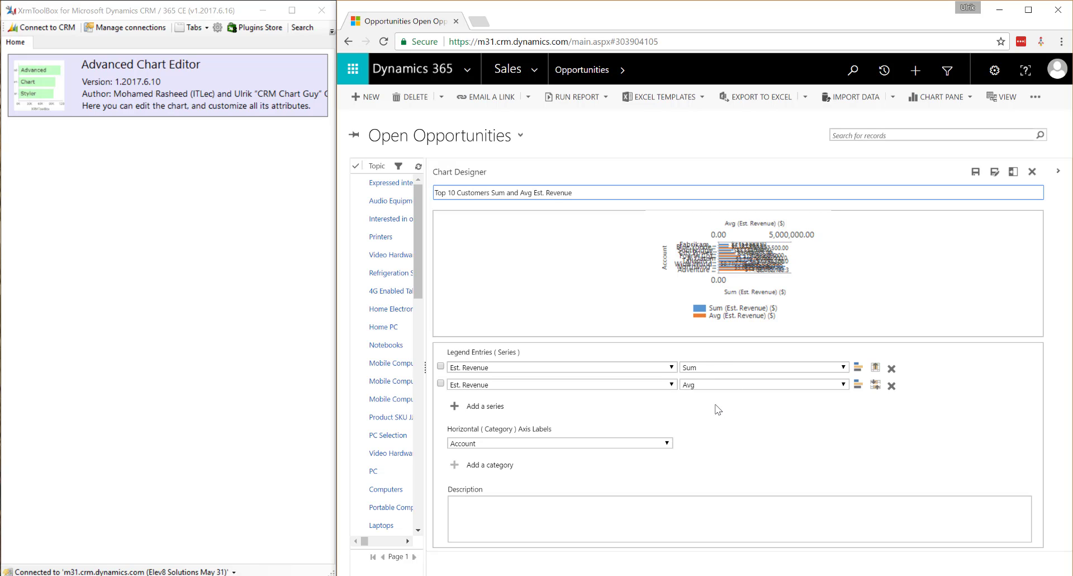
left_click(1032, 171)
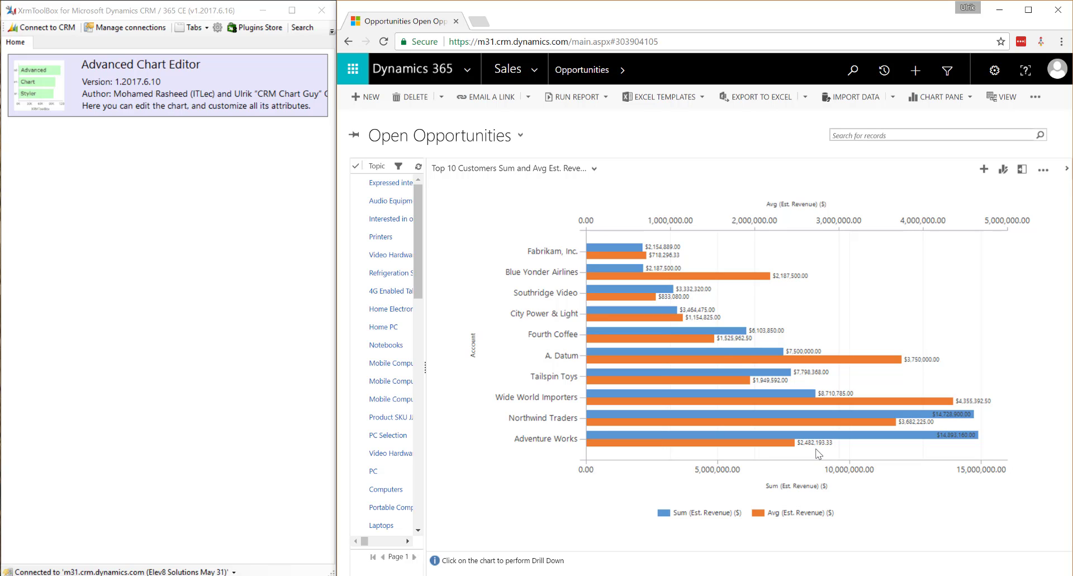
In XrmToolBox, start the Advanced Chart Editor, load the entities and list the charts of the Opportunity entity
left_click(249, 364)
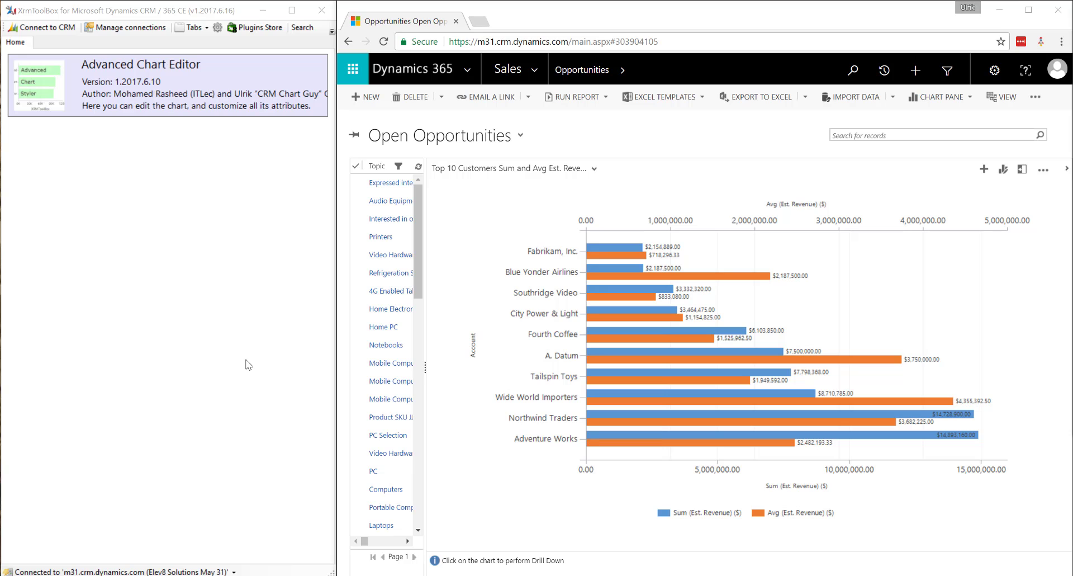
double_click(150, 84)
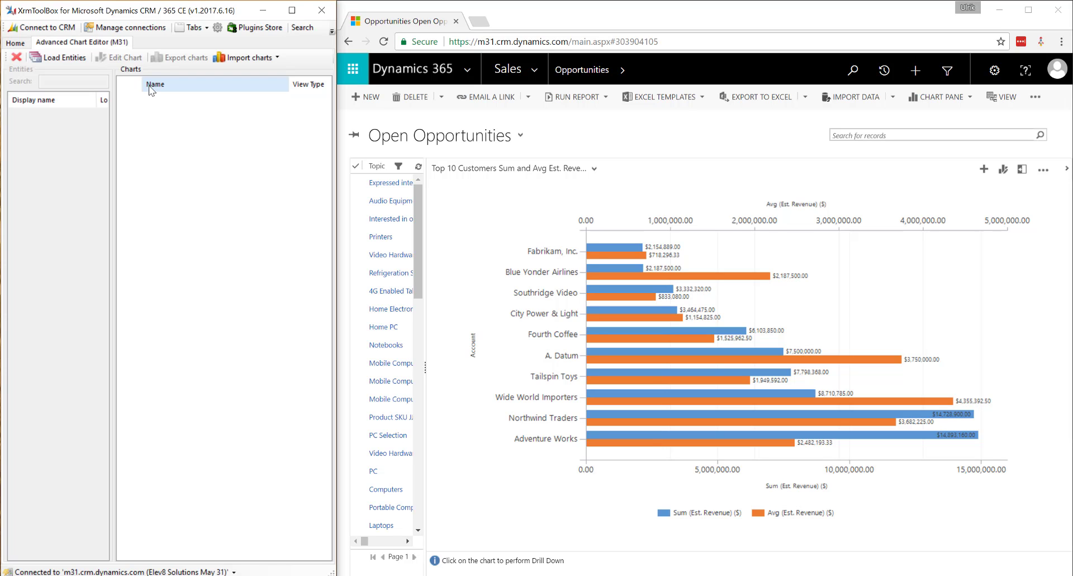
left_click(63, 58)
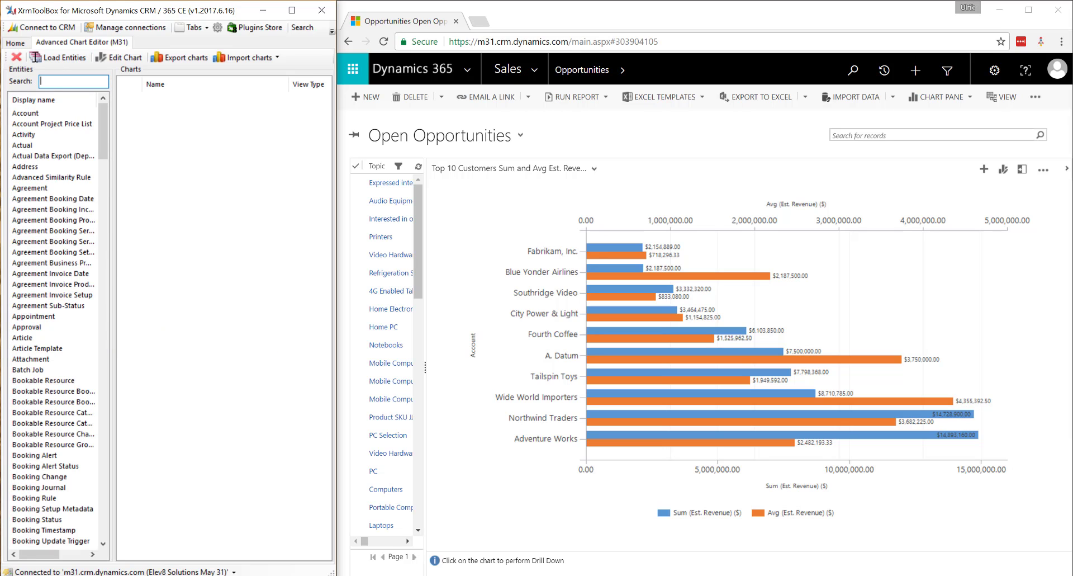
type("oppo")
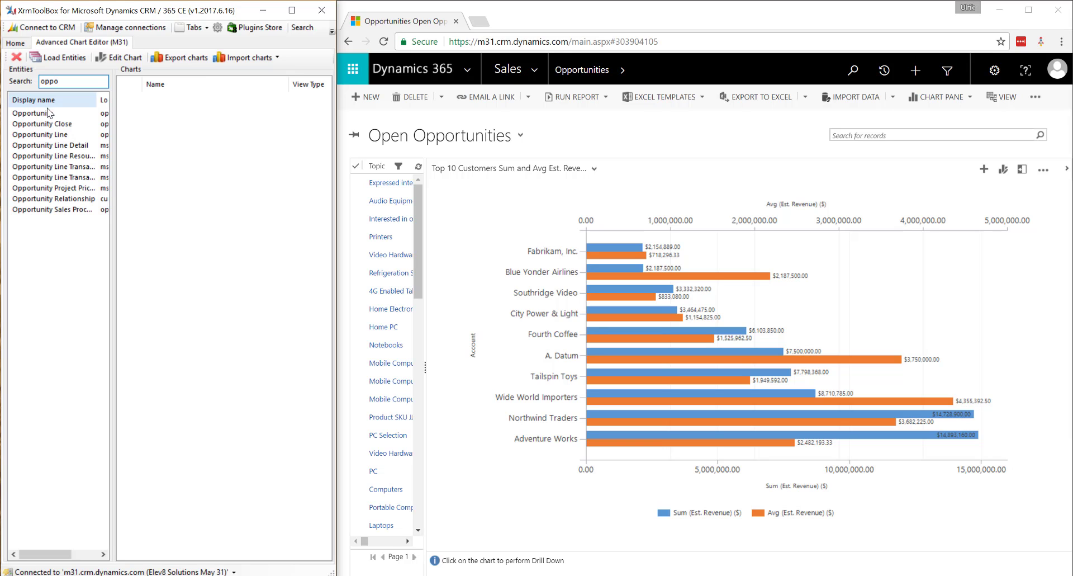
left_click(48, 113)
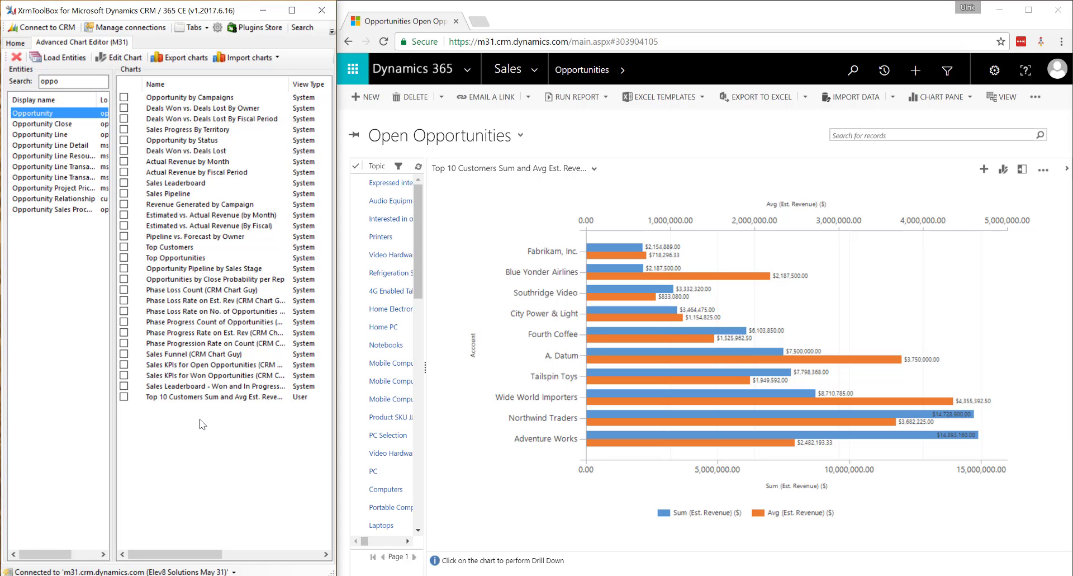
Open the Top 10 Customers Sum and Avg Est. Revenue chart in the visual editor, docked to half the screen
left_click(204, 399)
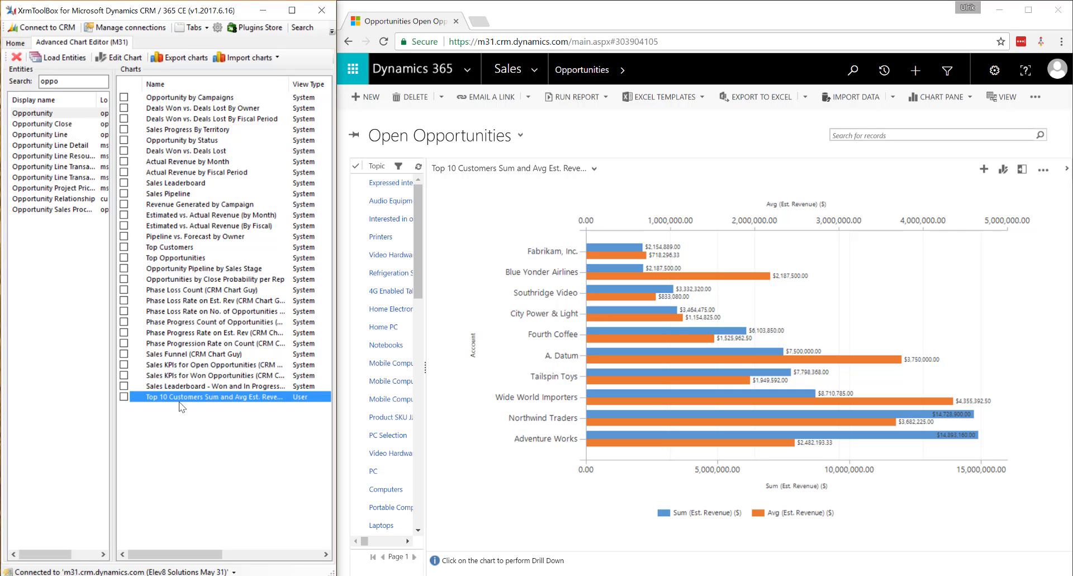
left_click(119, 59)
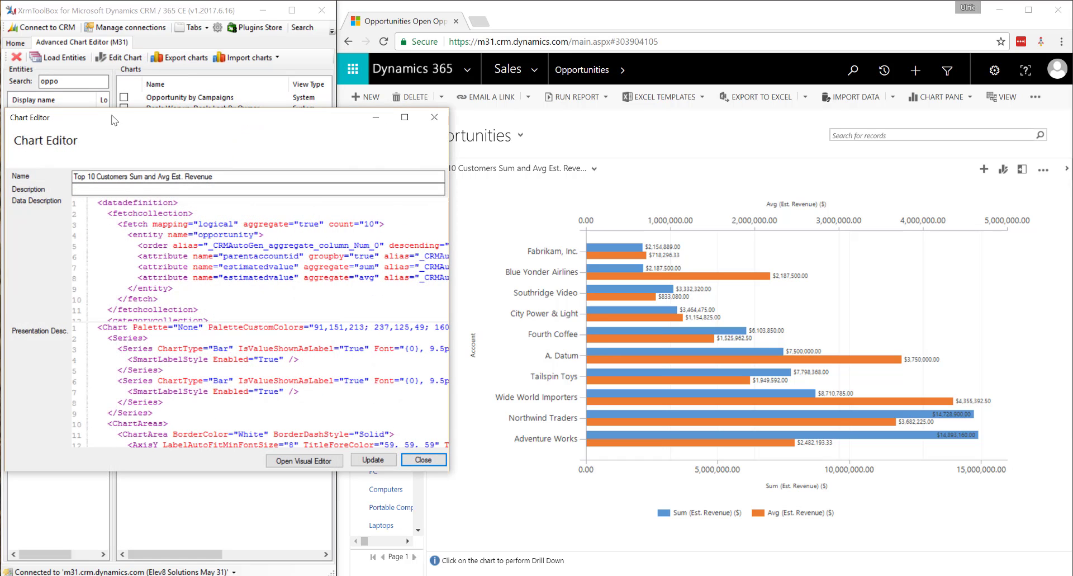
left_click_drag(114, 120, 122, 115)
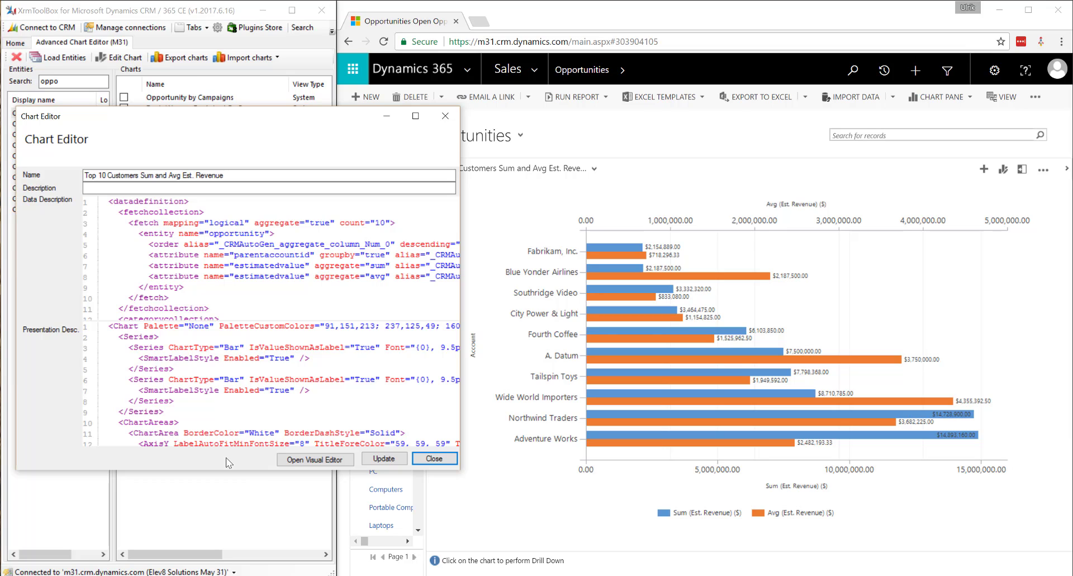
left_click(330, 464)
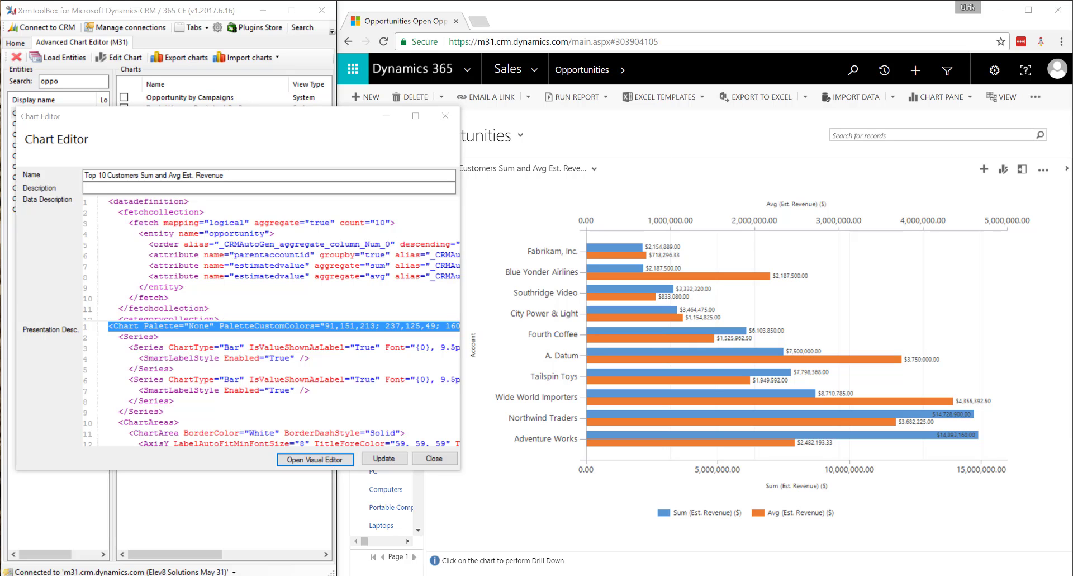
left_click_drag(418, 83, 290, 50)
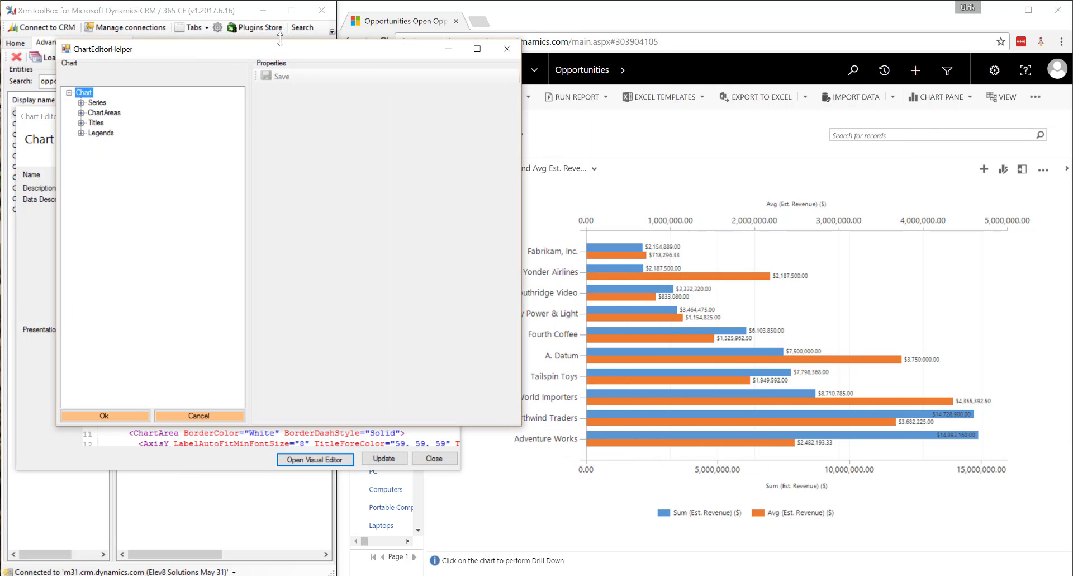
key("super+Left")
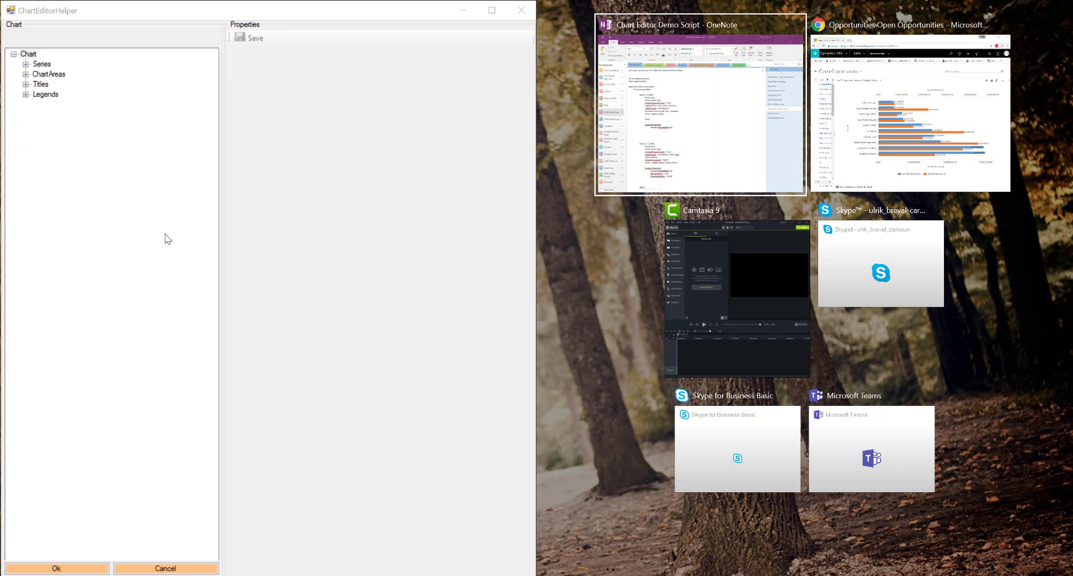
left_click(168, 240)
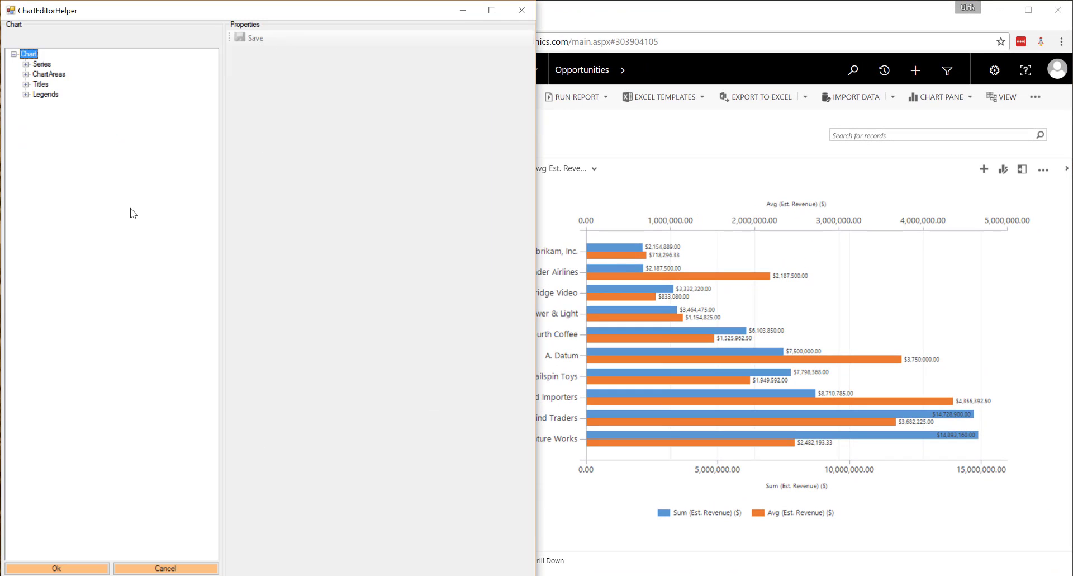
Expand the chart's Series and ChartAreas branches down to the individual series and axes
left_click(26, 64)
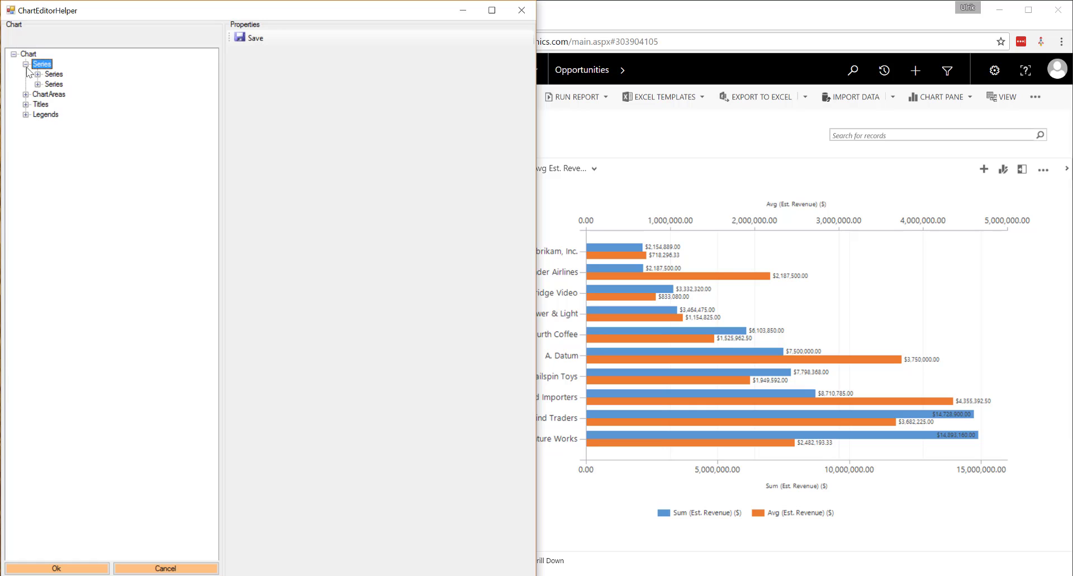
left_click(25, 94)
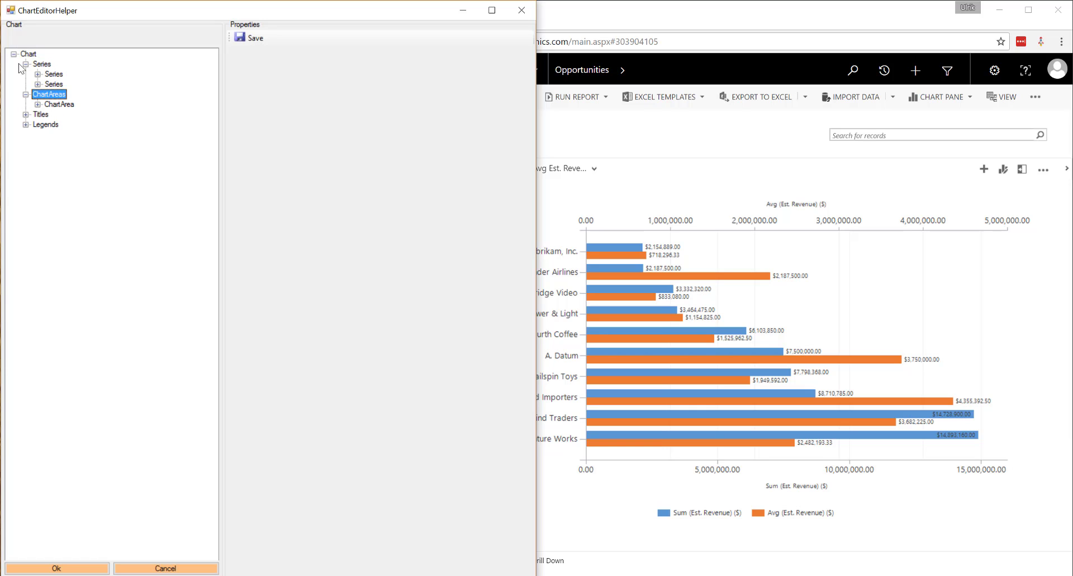
left_click(38, 105)
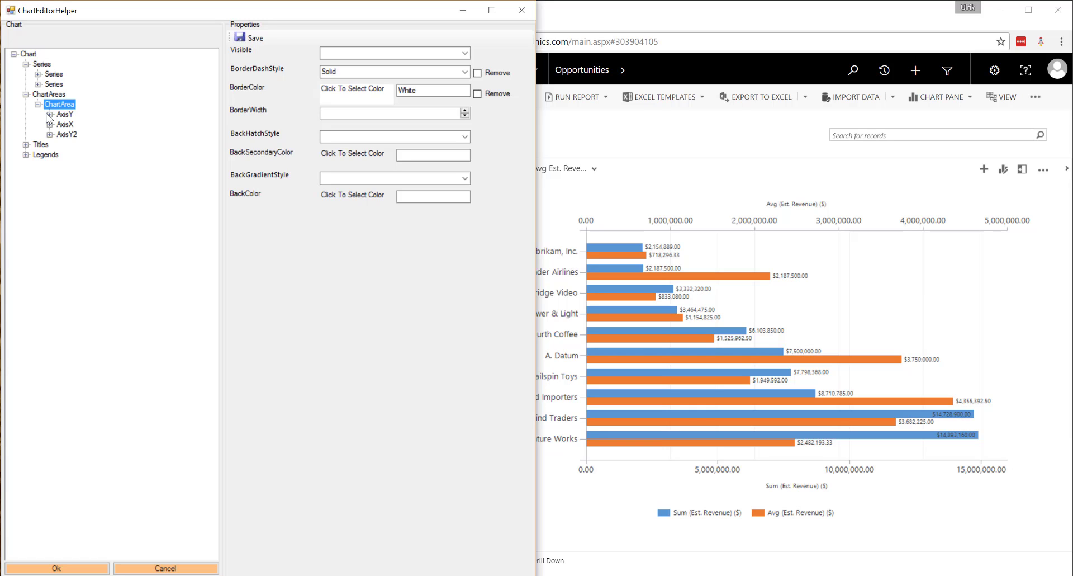
Set the first series' legend text to "Sum of Est. Revenue" and its label format to #,0,,.##M
left_click(54, 74)
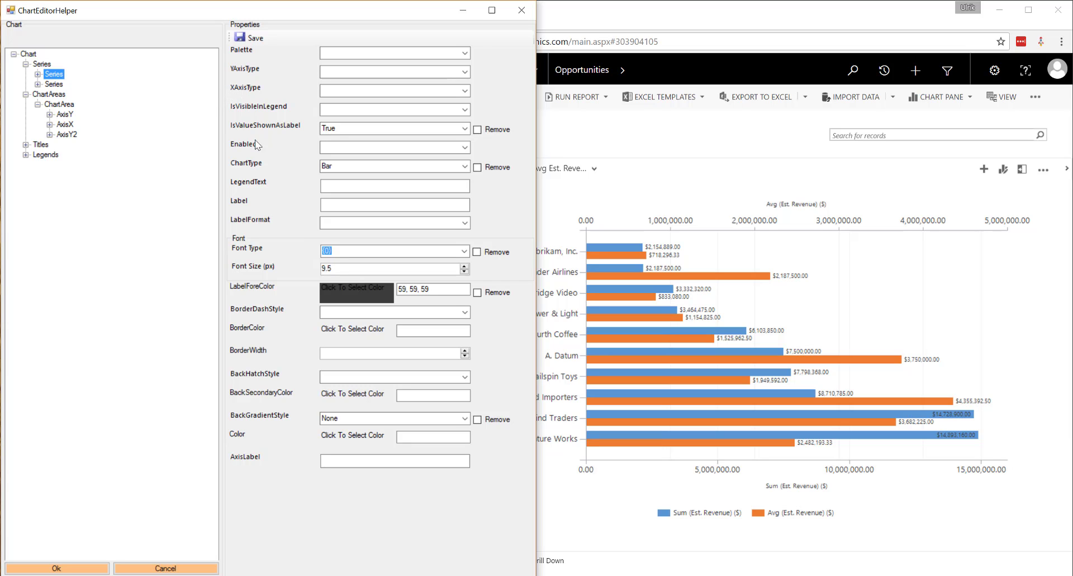
left_click(346, 184)
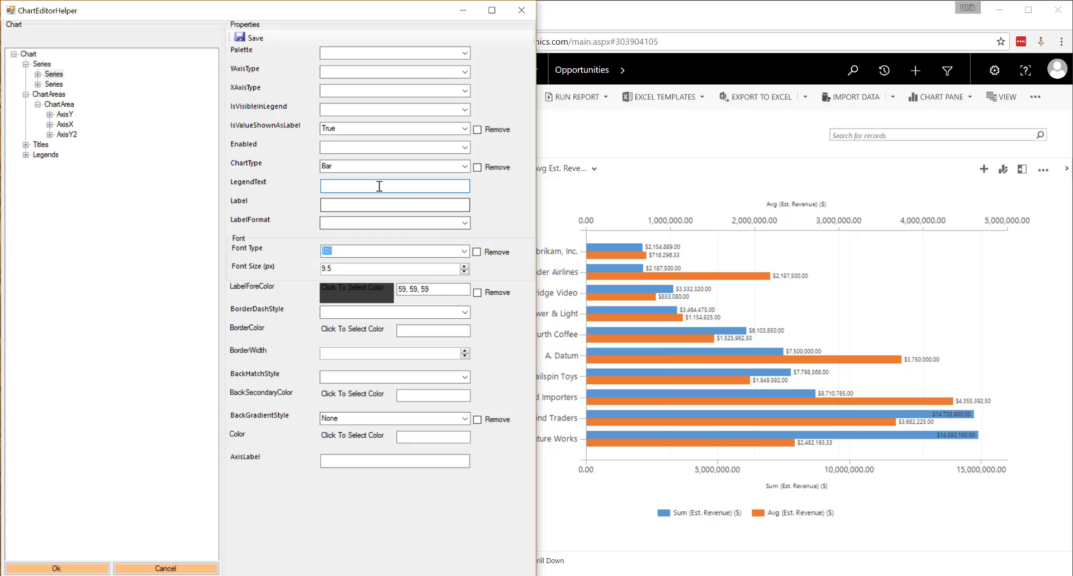
type("Sum")
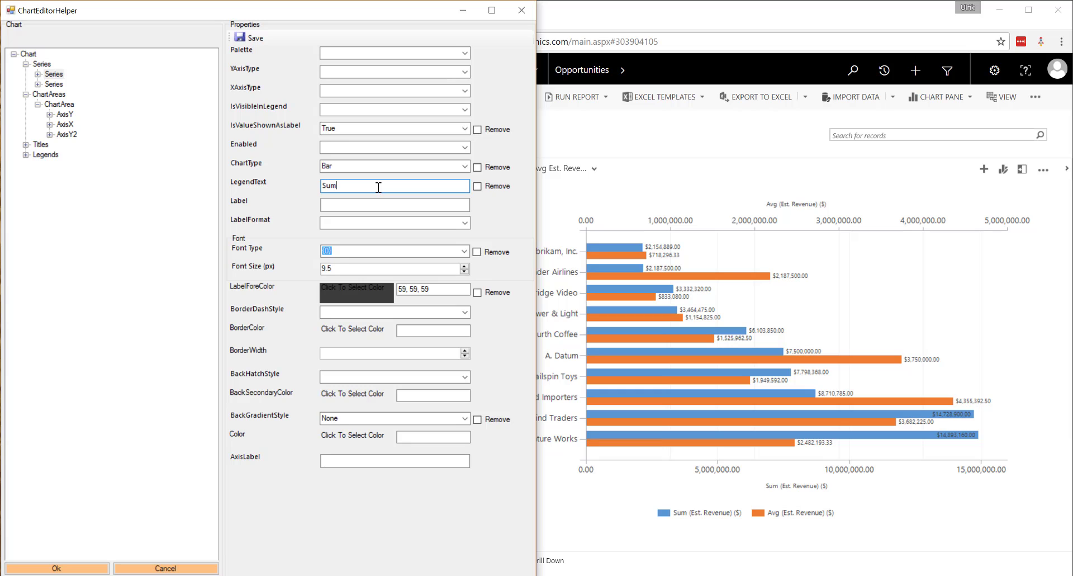
type(" of Est. Revenue")
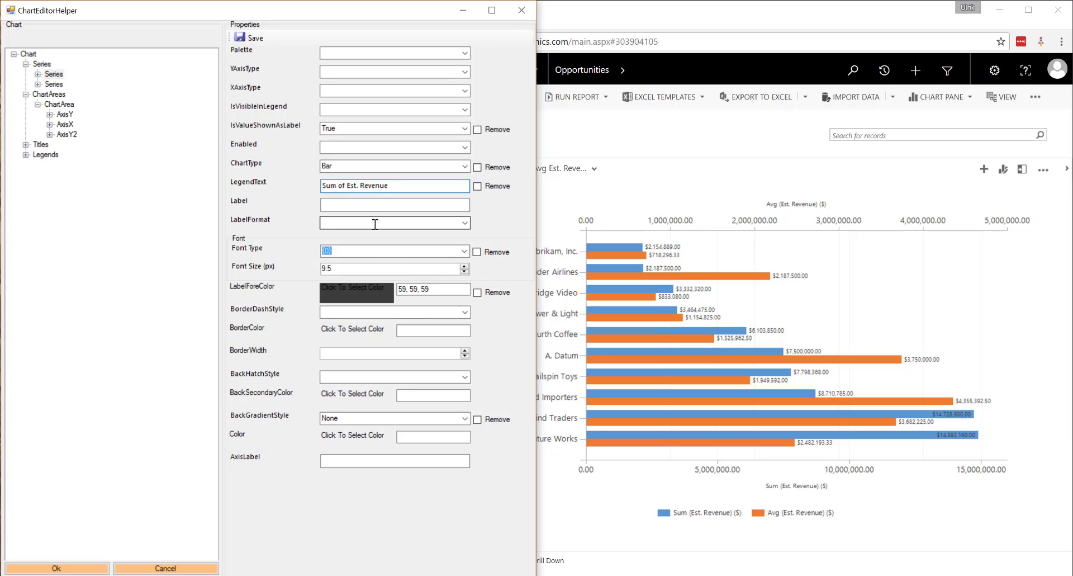
left_click(465, 224)
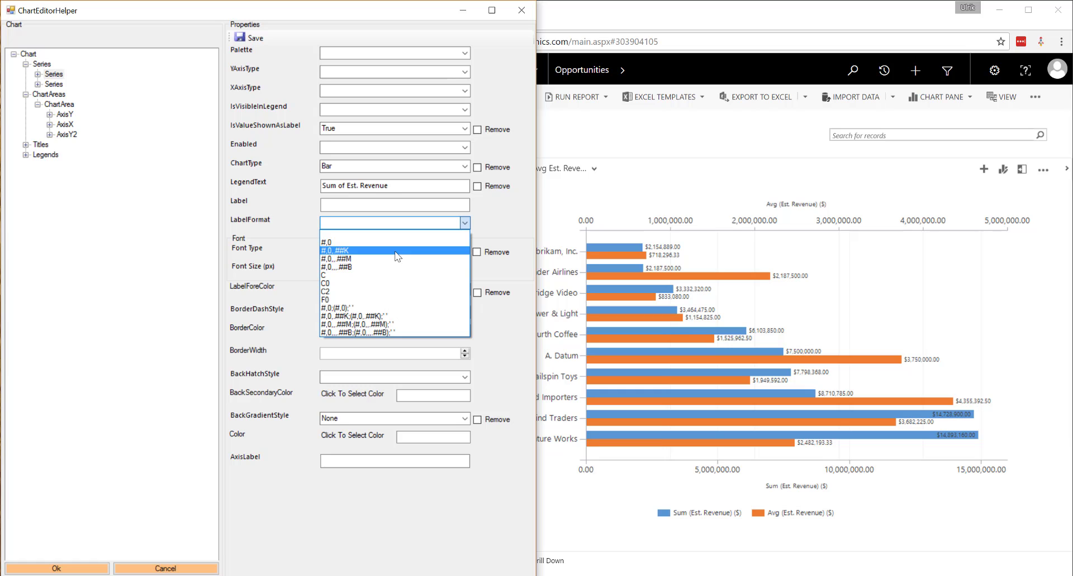
left_click(364, 262)
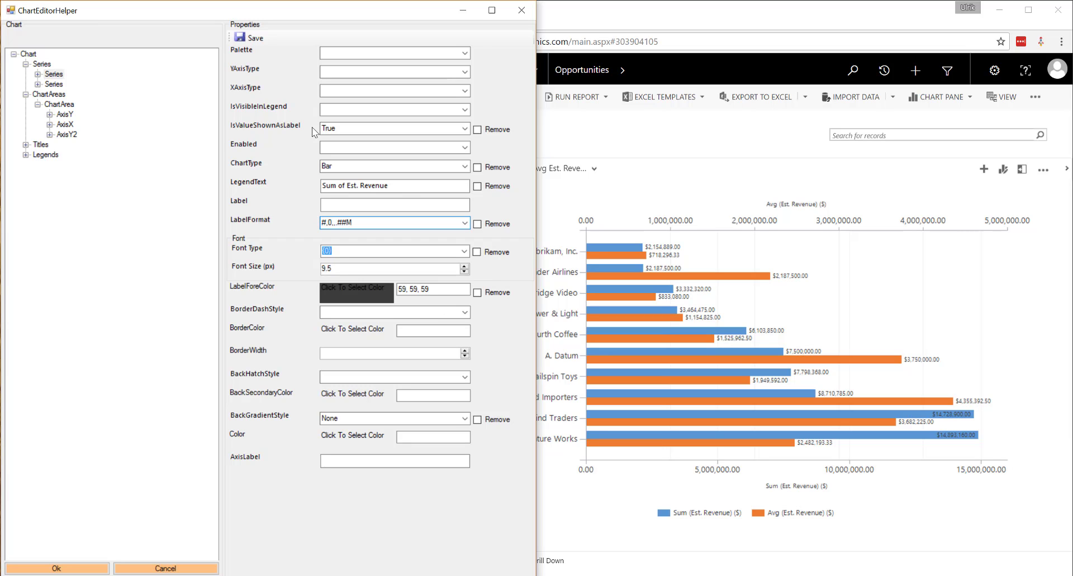
Set the first series' font to Verdana at 22 px
left_click(466, 252)
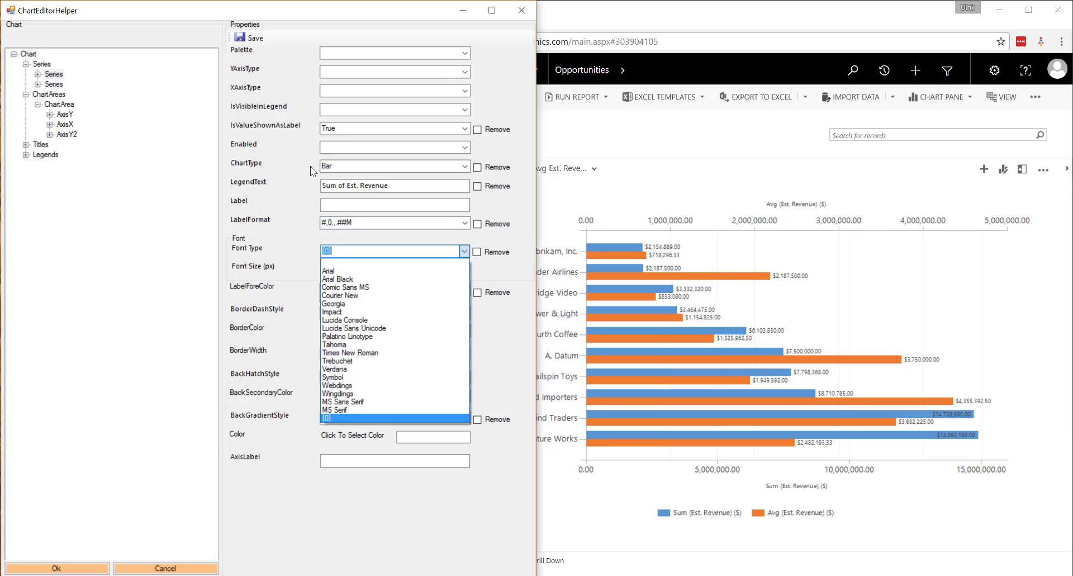
left_click(341, 372)
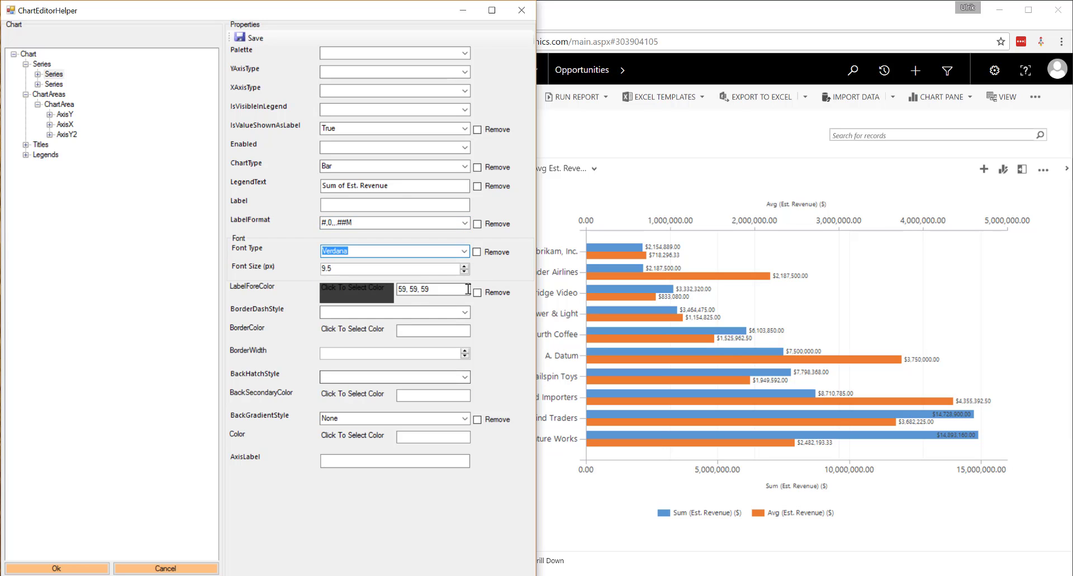
key("Tab")
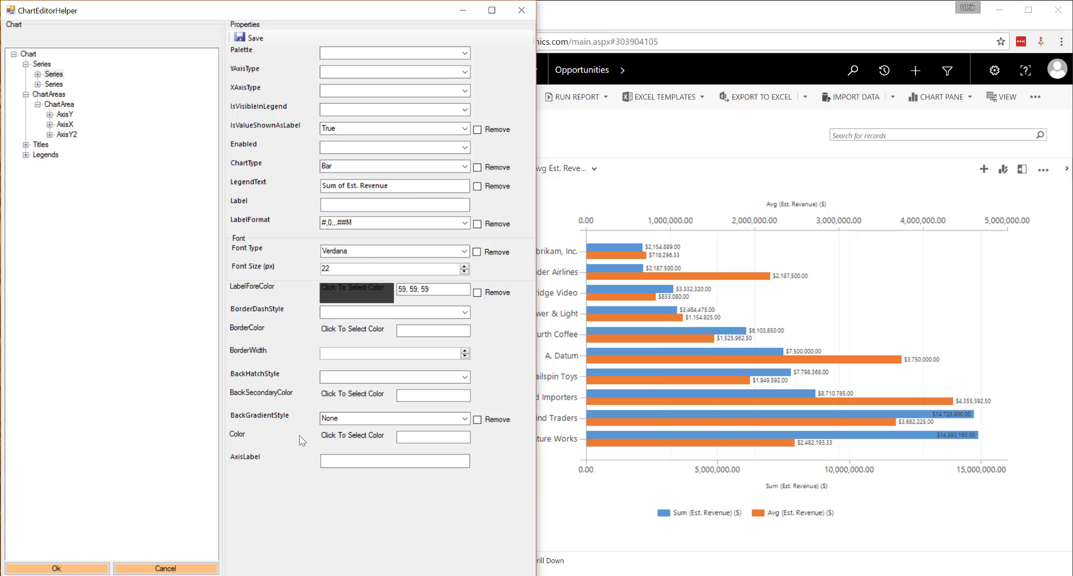
Set the first series' Color to a light blue, RGB 176, 216, 255, by lightening a basic blue
left_click(367, 437)
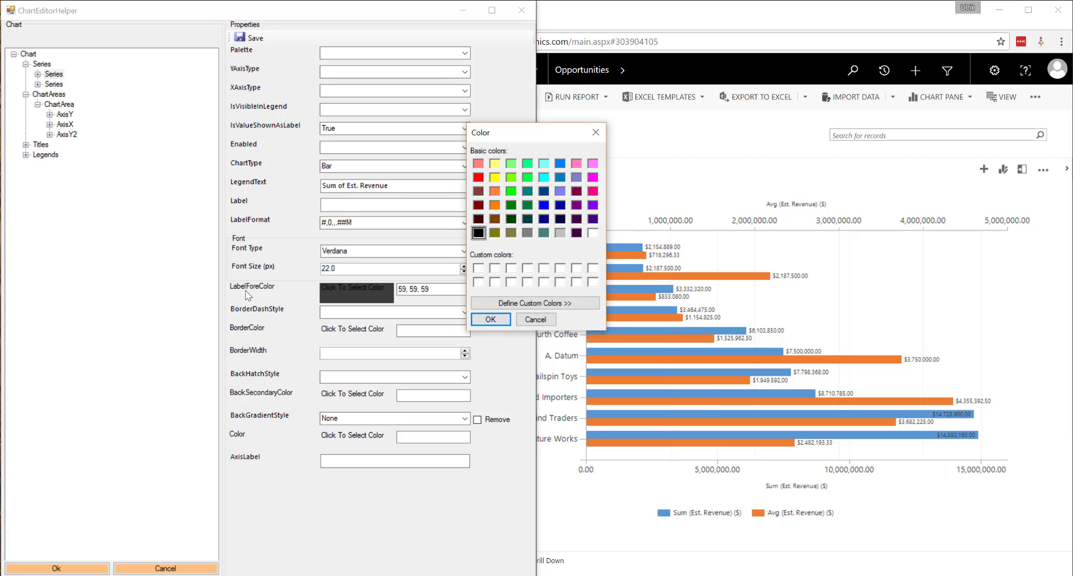
left_click(560, 164)
left_click(540, 302)
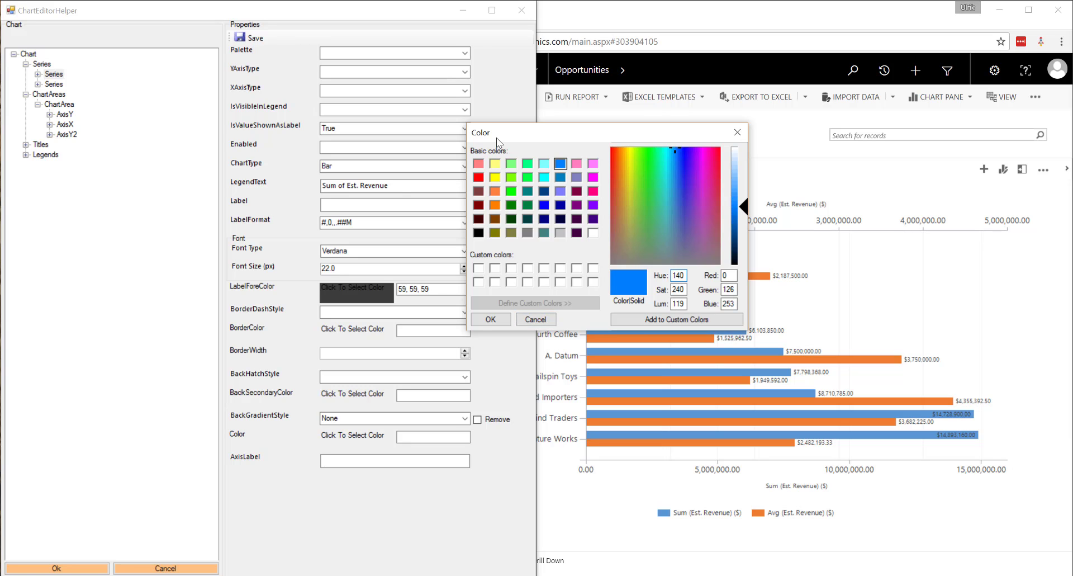
left_click_drag(744, 209, 745, 165)
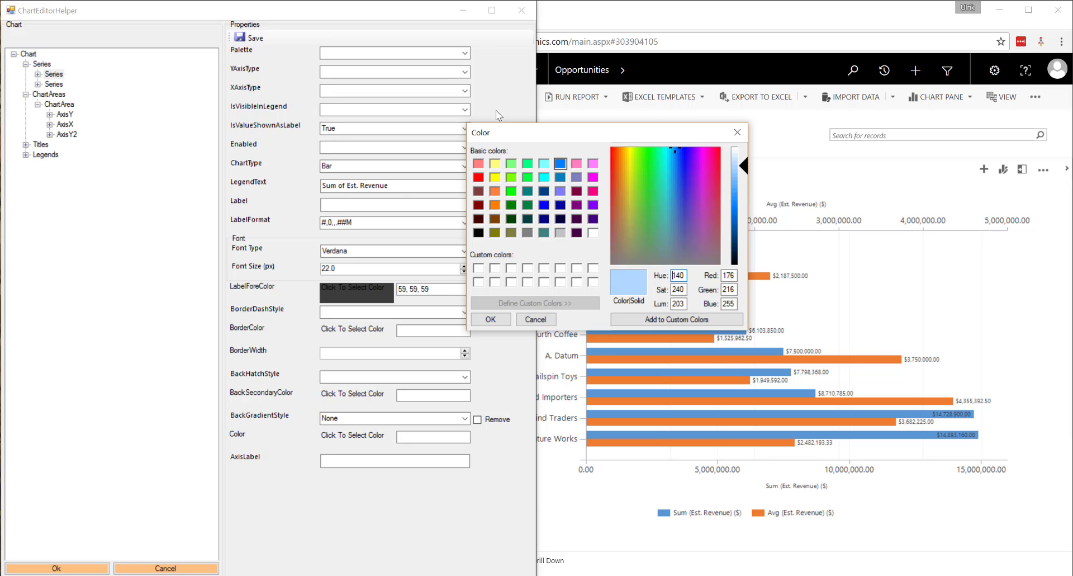
left_click(491, 319)
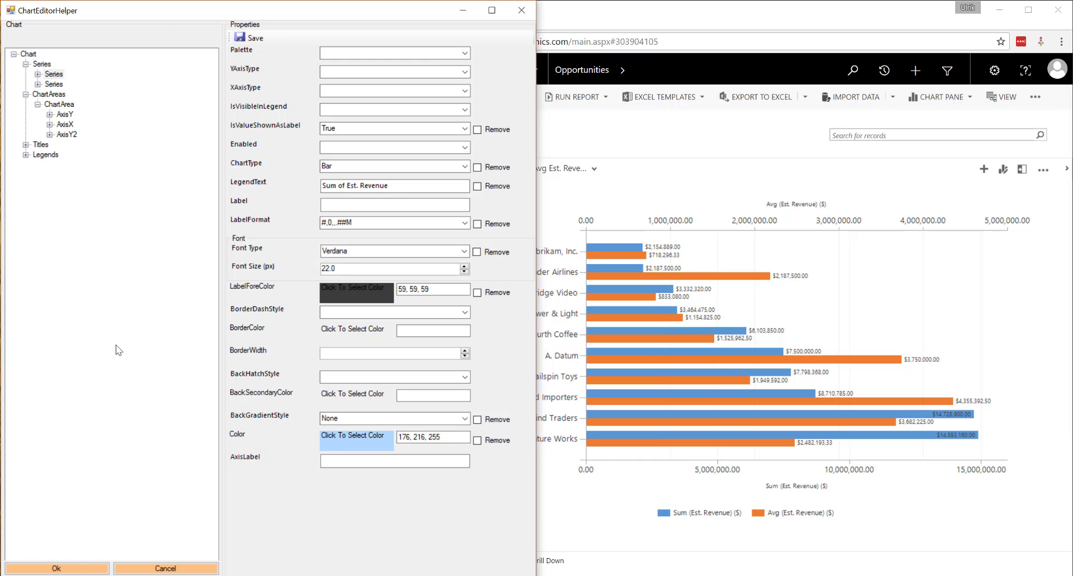
Apply the visual edits and publish the updated chart, refreshing the Open Opportunities view in the browser
left_click(83, 568)
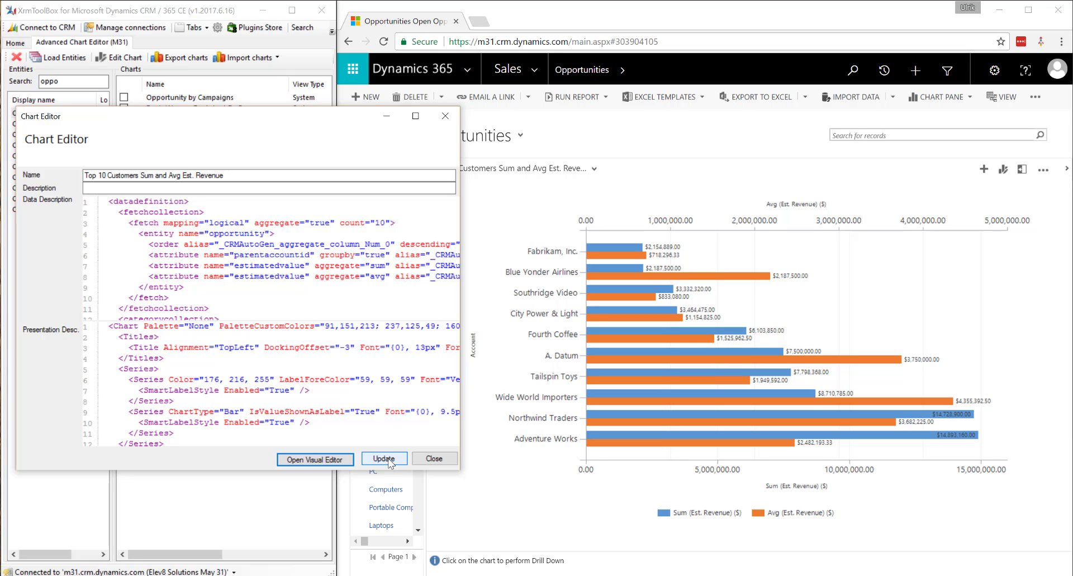
left_click(392, 460)
left_click(386, 459)
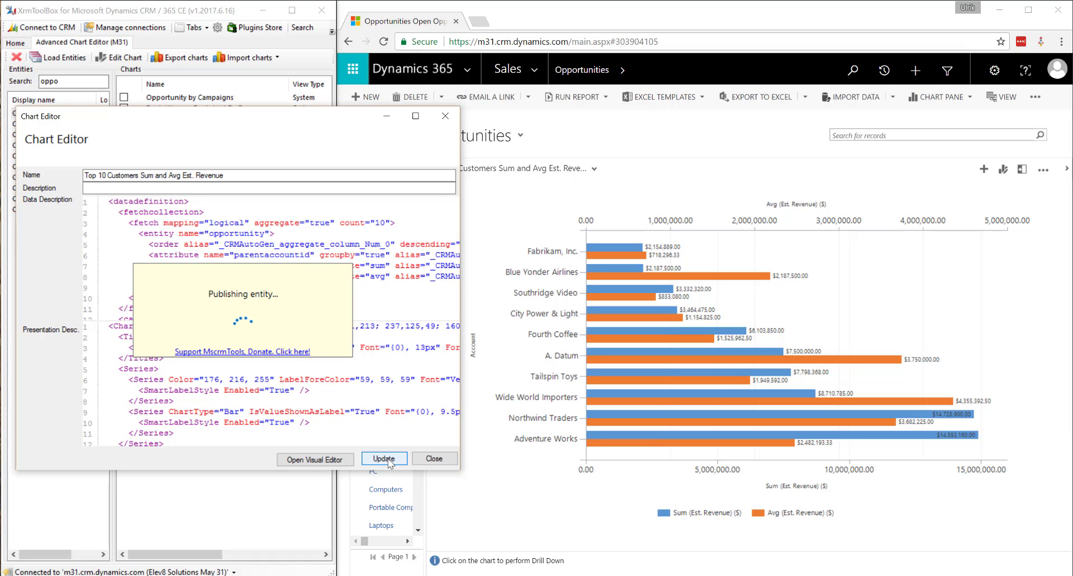
left_click(453, 505)
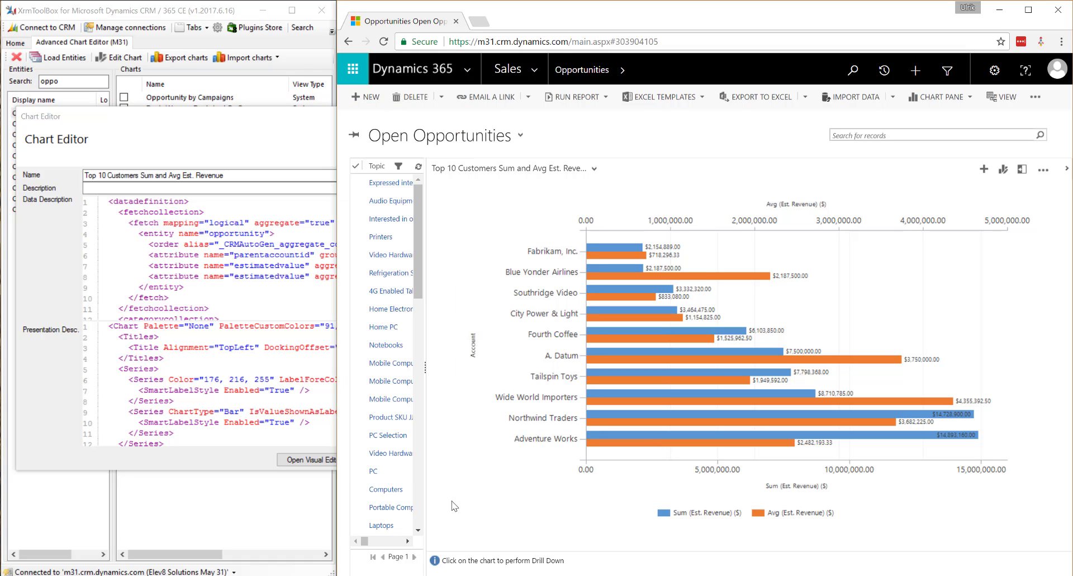
left_click(418, 168)
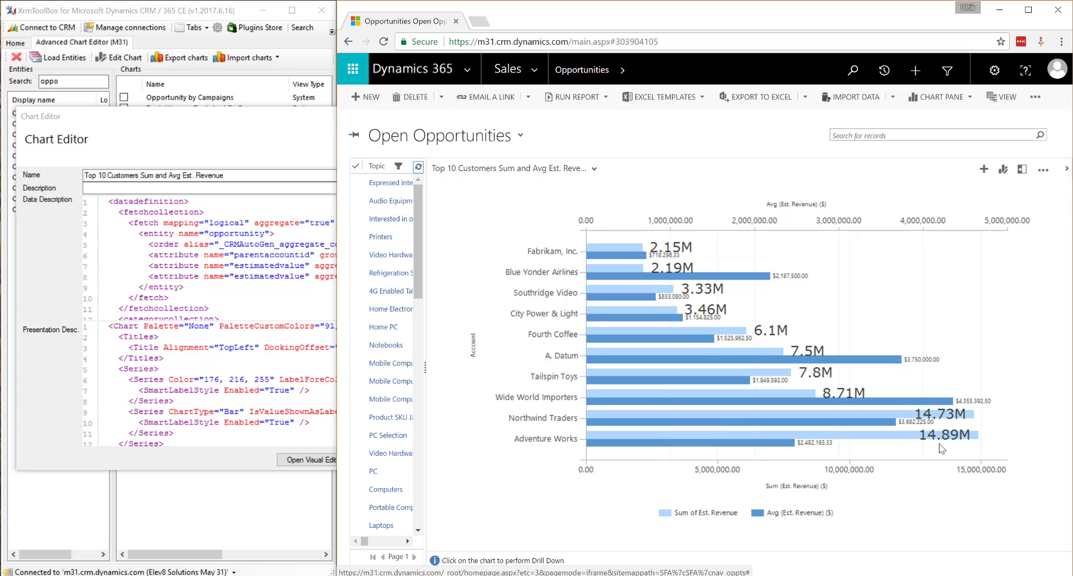
Reopen the chart's visual editor, set the second series' YAxisType to Primary and mark that property for removal
left_click(248, 464)
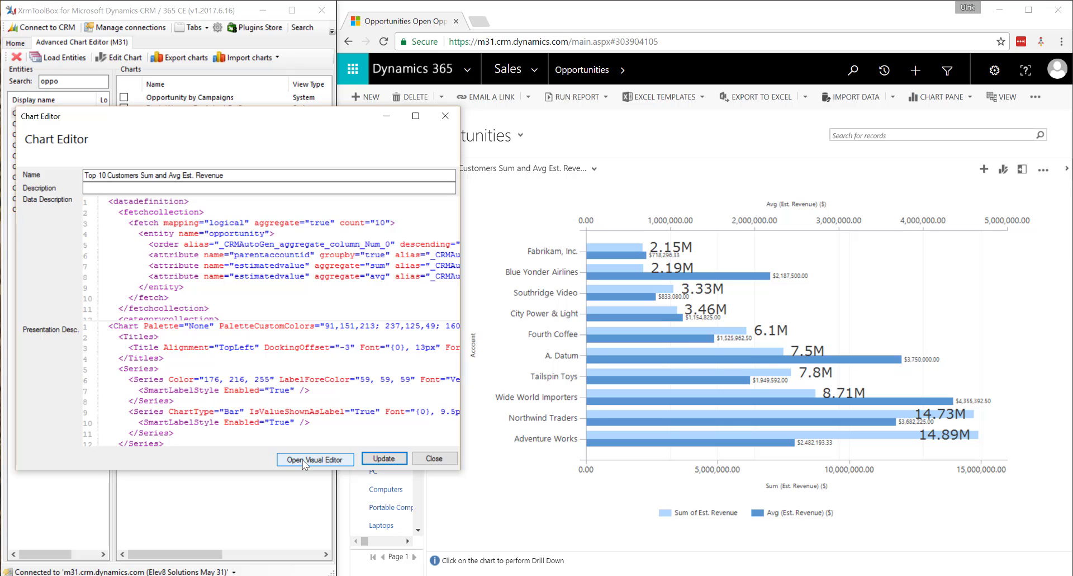
left_click(305, 459)
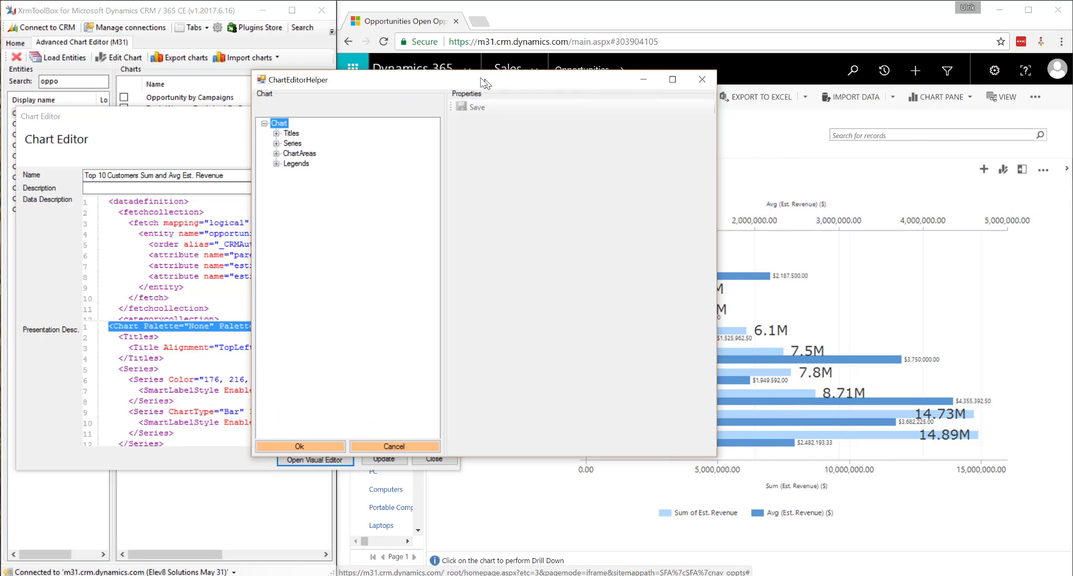
key("super+Left")
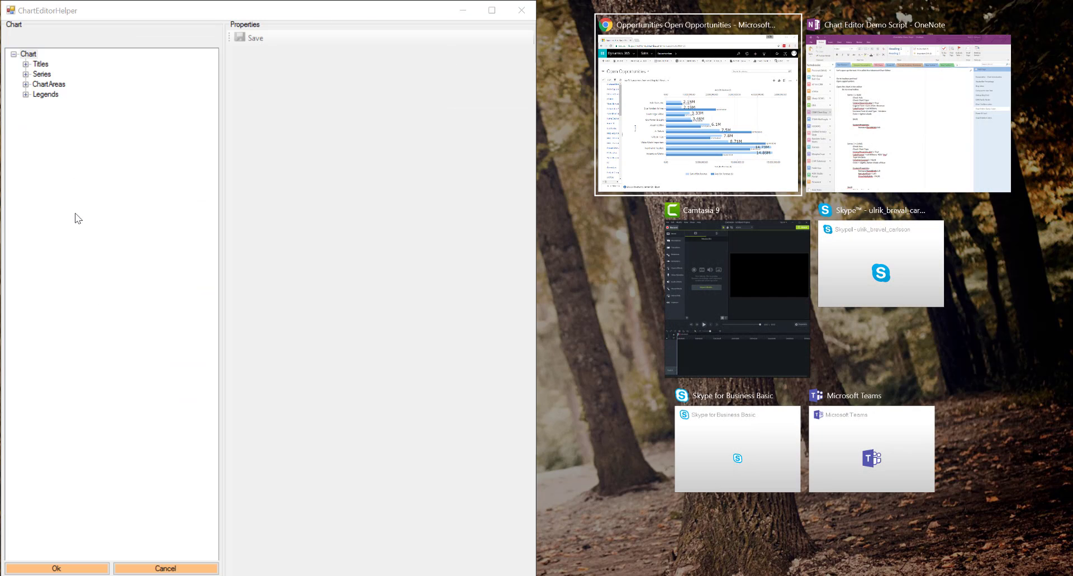
left_click(78, 218)
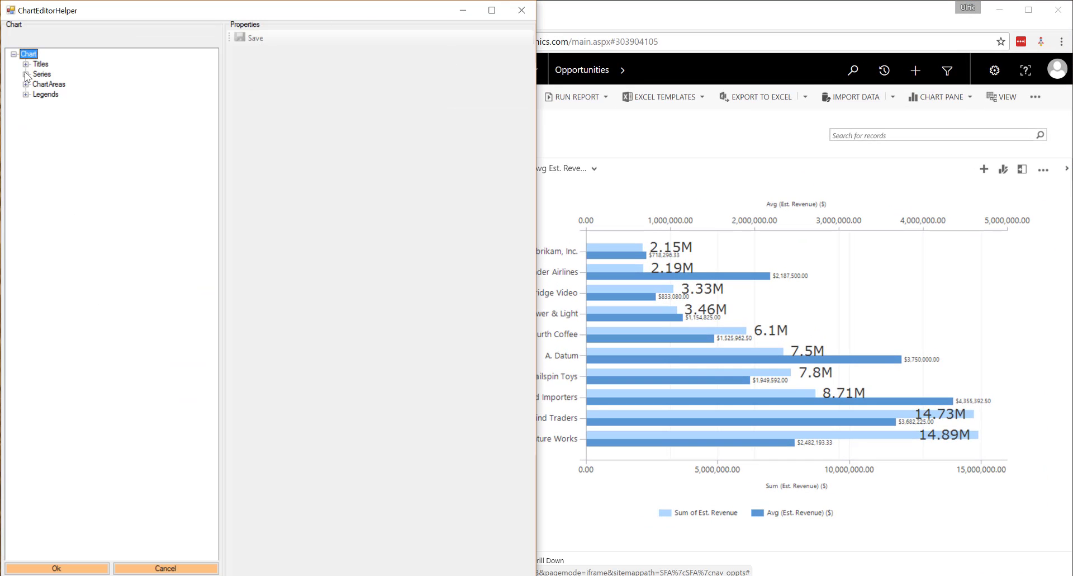
left_click(26, 74)
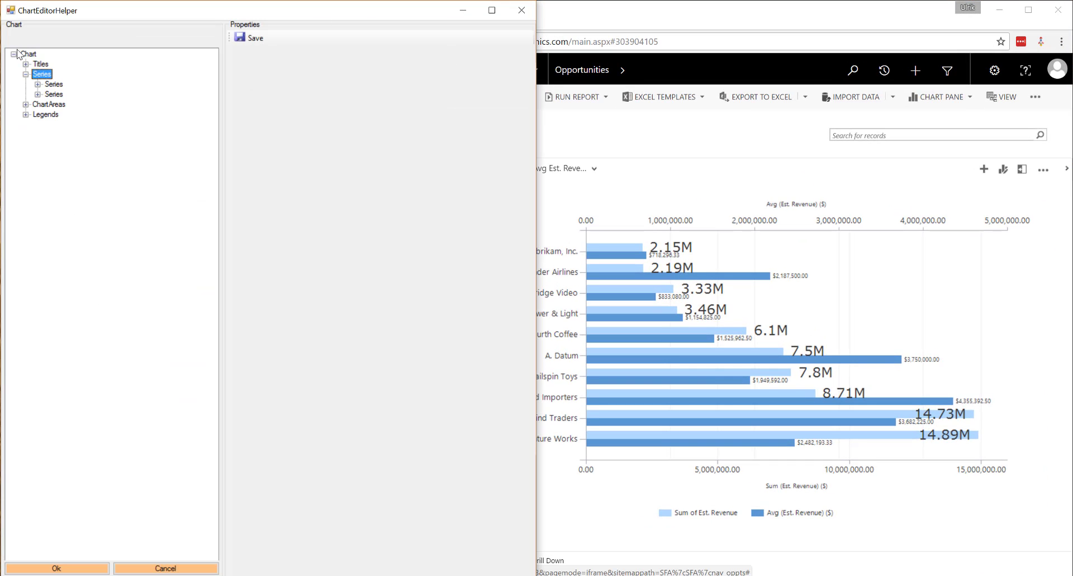
left_click(54, 94)
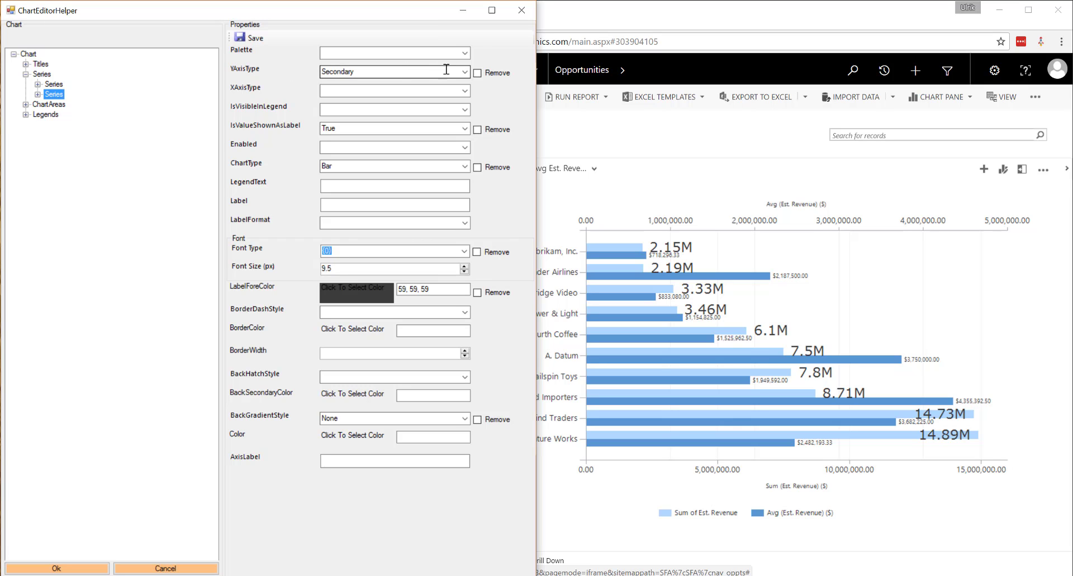
left_click(463, 73)
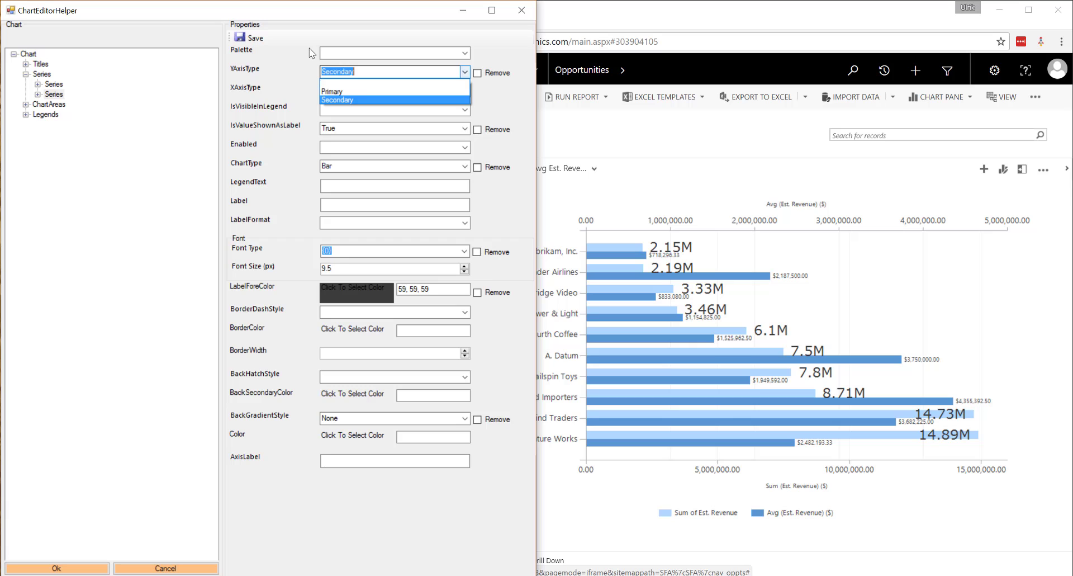
left_click(369, 93)
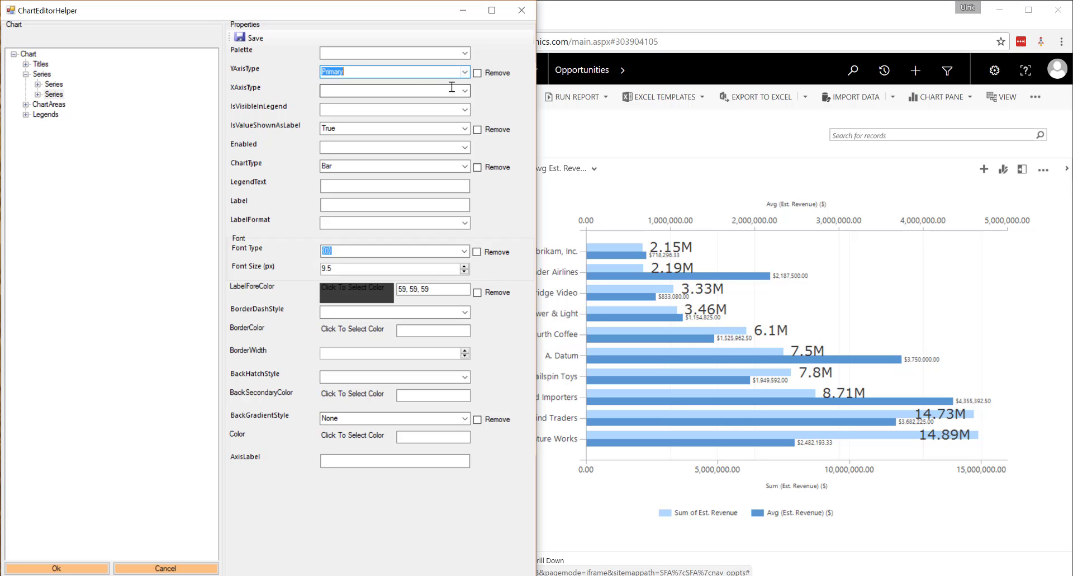
left_click(478, 74)
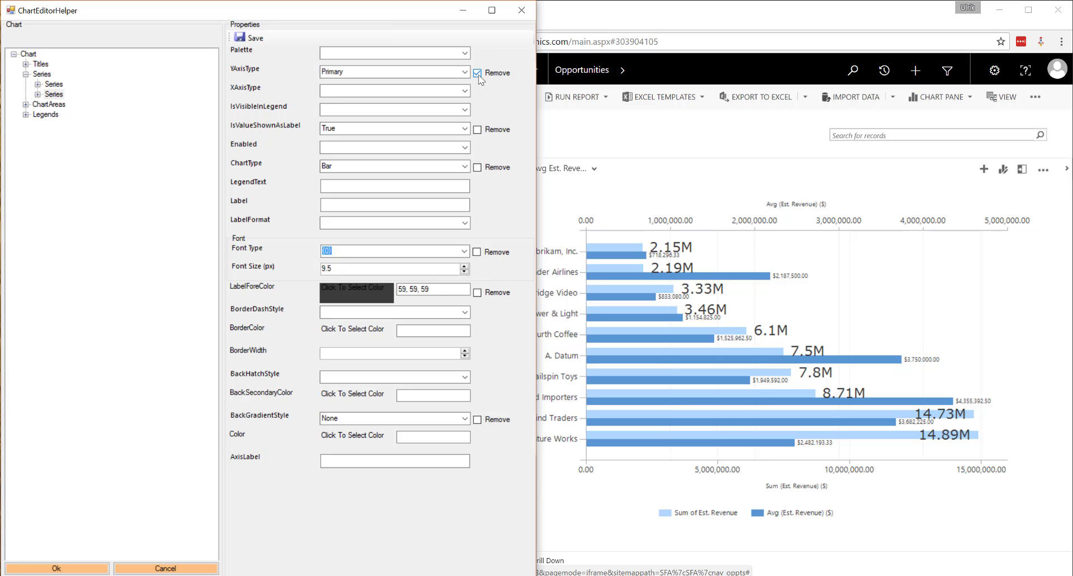
Set the second series' IsVisibleInLegend to False and its label format to "Avg" #,0,,.##M
left_click(464, 109)
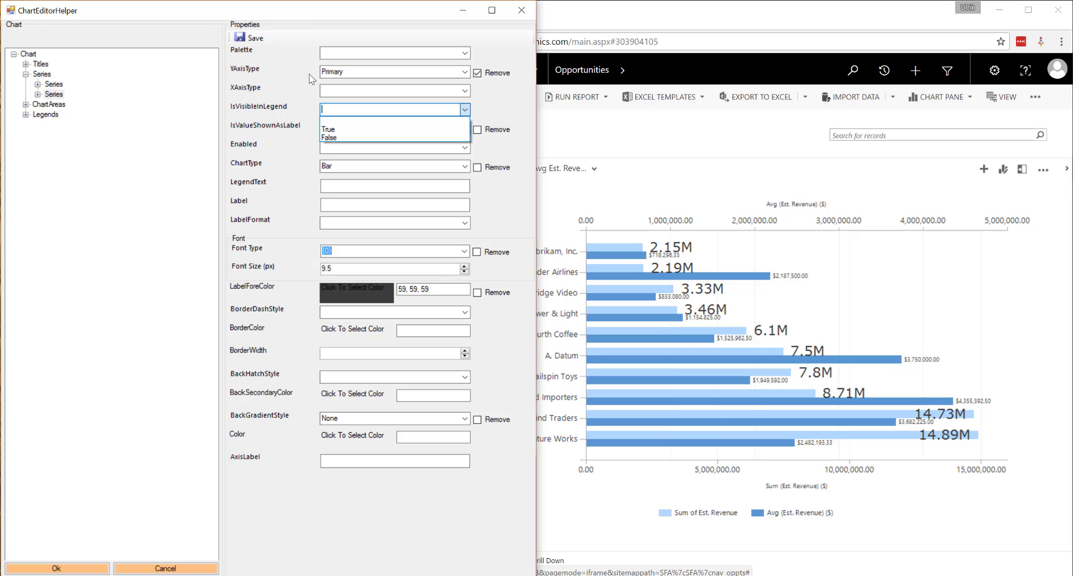
left_click(365, 139)
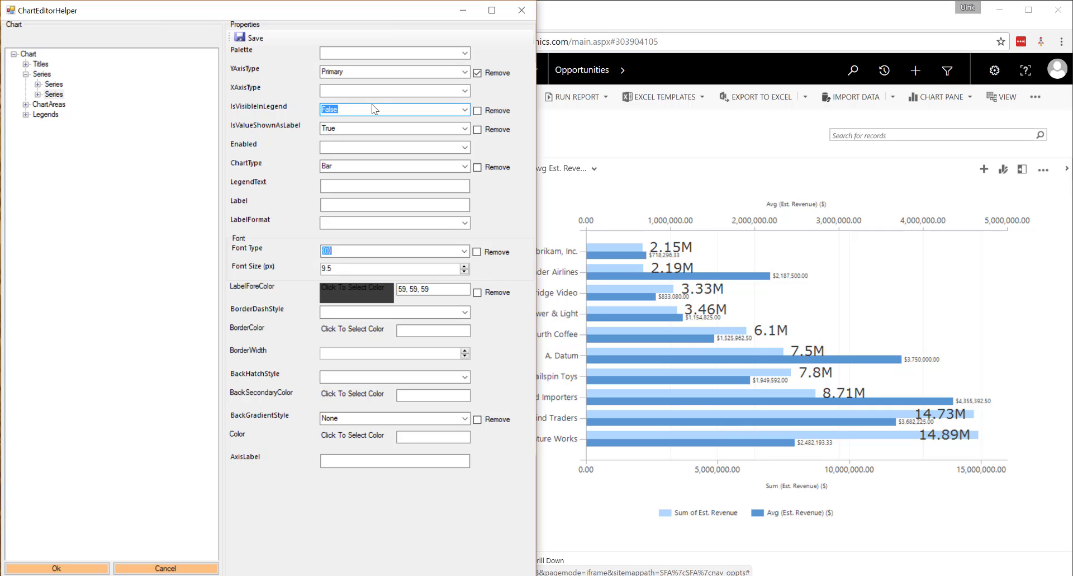
left_click(369, 223)
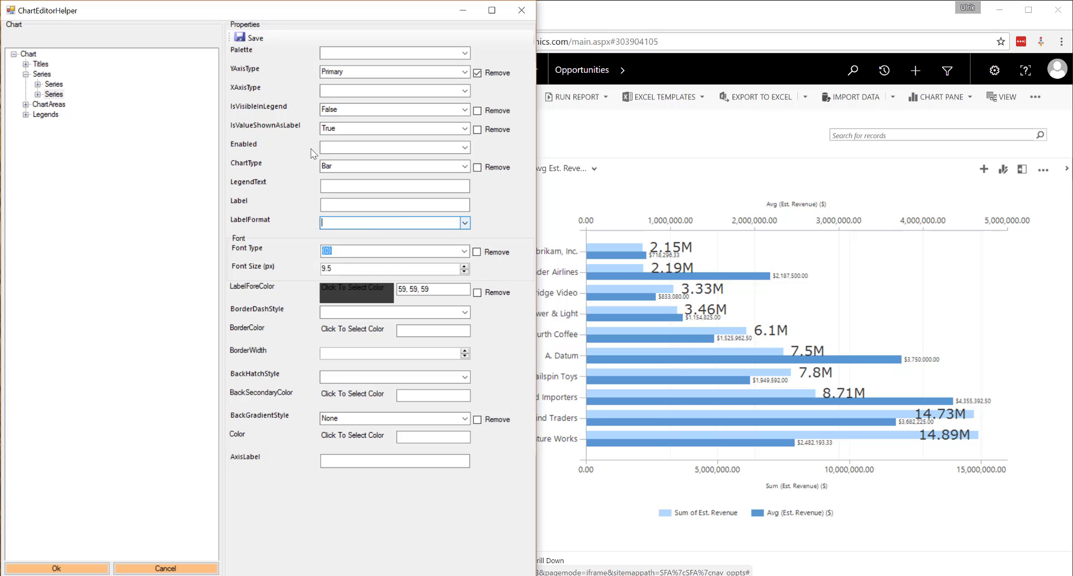
left_click(465, 223)
left_click(355, 259)
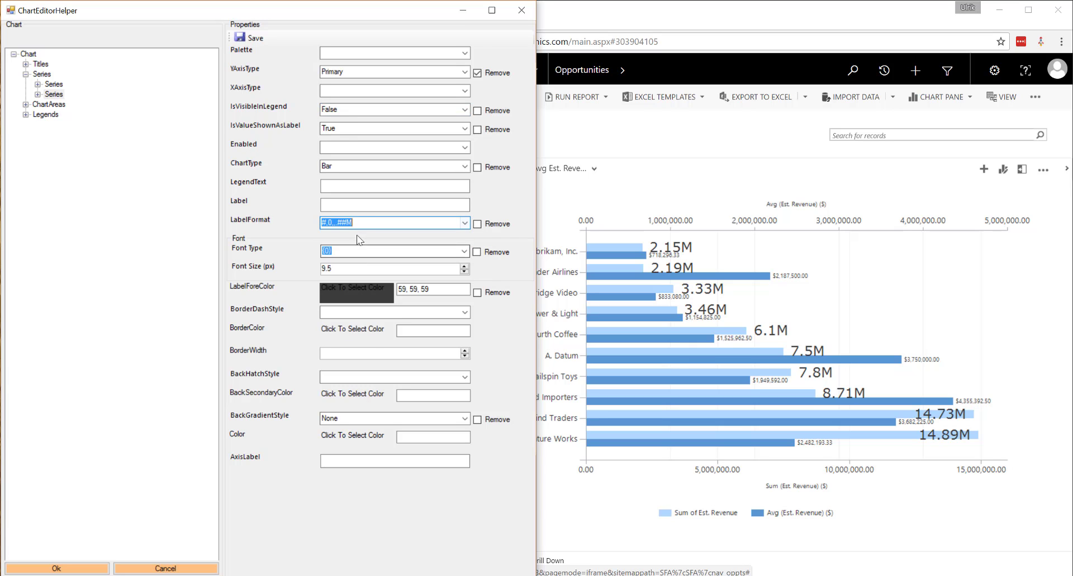
left_click(367, 218)
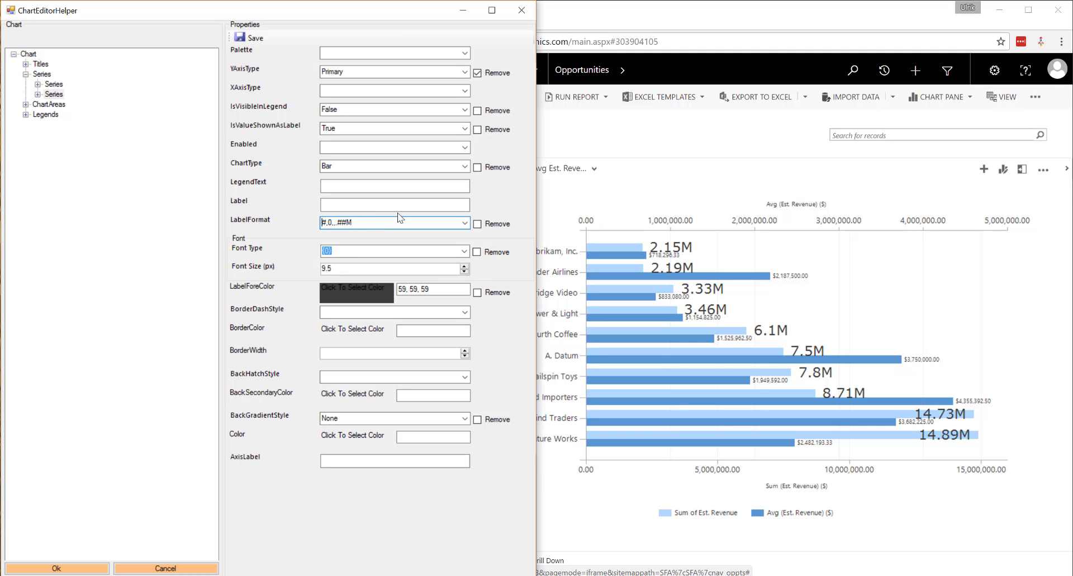
type("\"Avg\"")
Set the second series' Color to a medium blue, RGB 85, 170, 255, by lightening a basic blue, and save the series settings
left_click(358, 440)
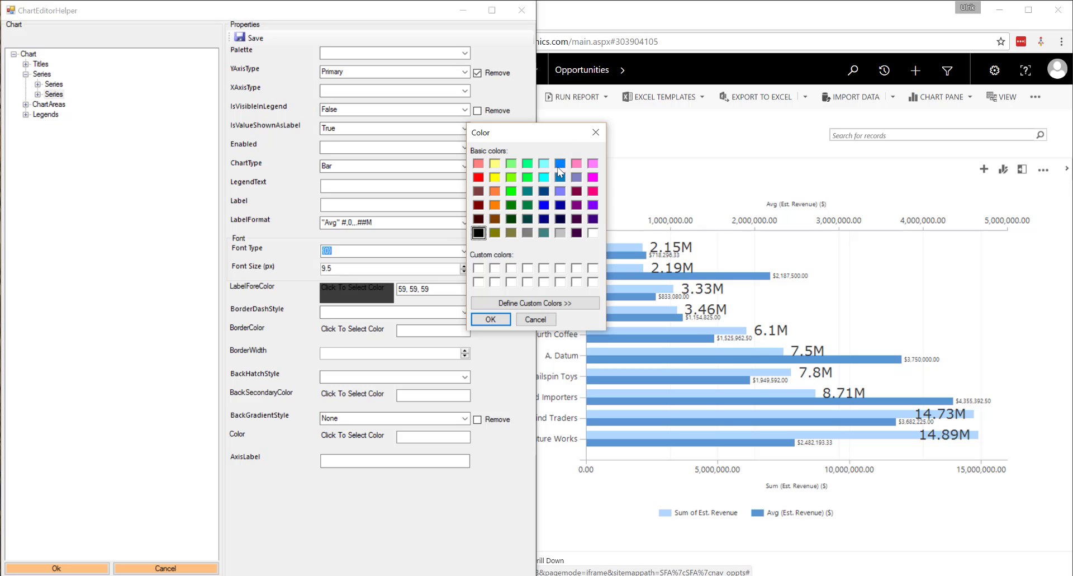
left_click(559, 164)
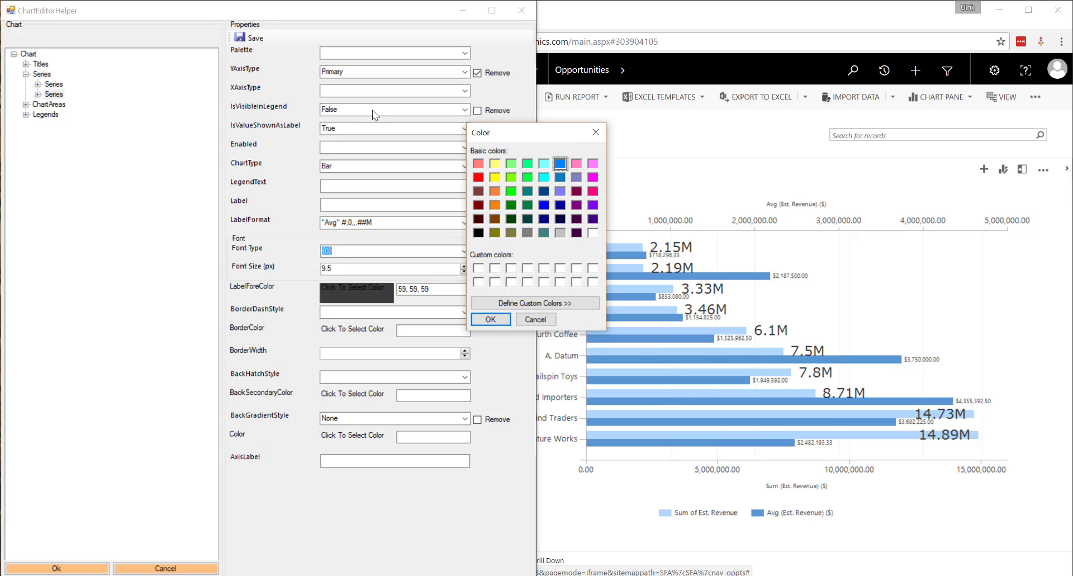
left_click(546, 305)
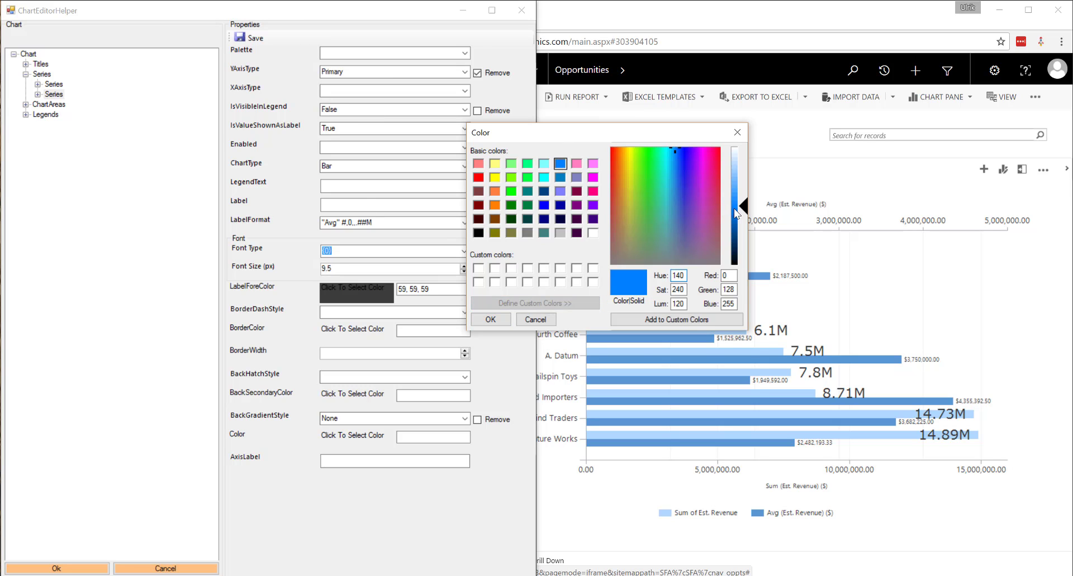
left_click_drag(745, 209, 748, 192)
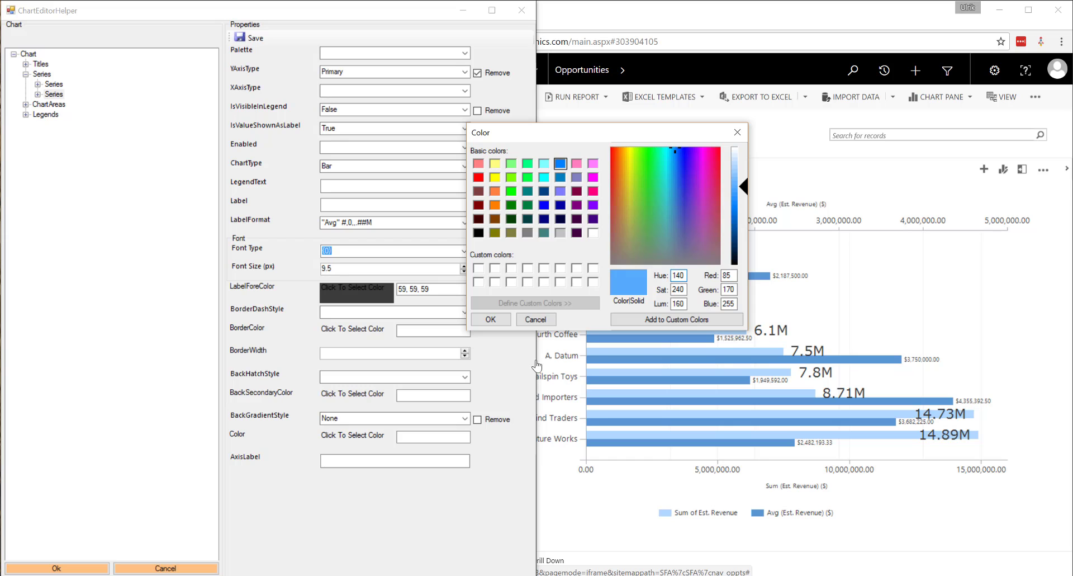
left_click(490, 319)
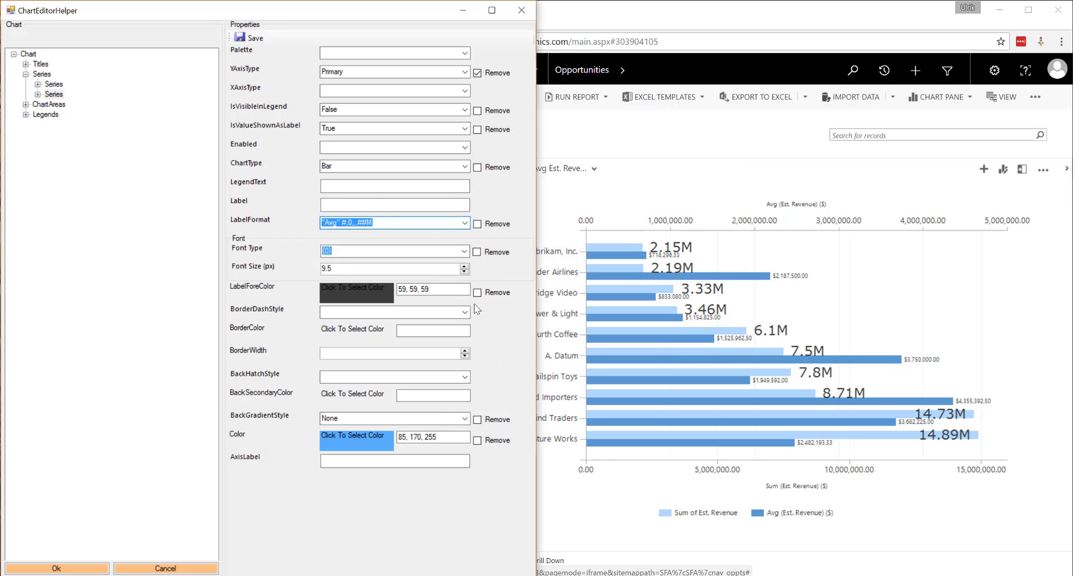
left_click(249, 36)
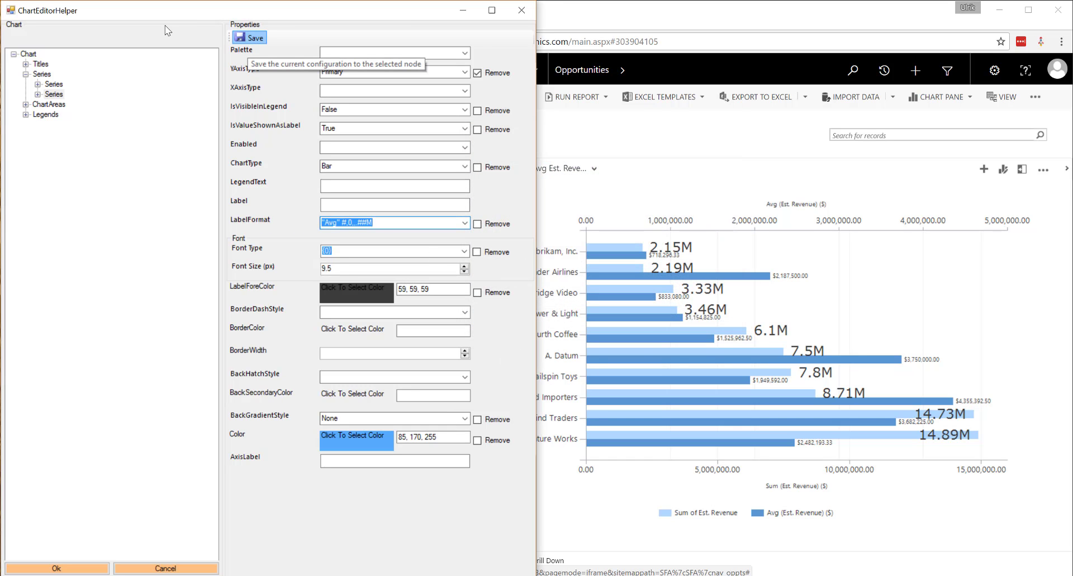
In the second series' CustomProperties, set BarLabelStyle to Left and DrawSideBySide to False, and save the configuration
left_click(37, 95)
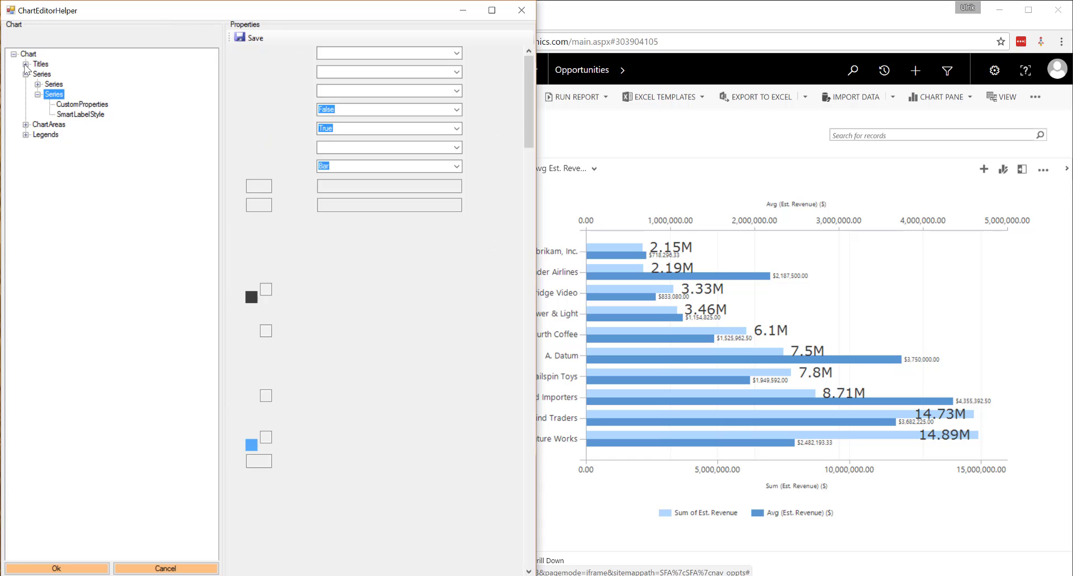
left_click(84, 104)
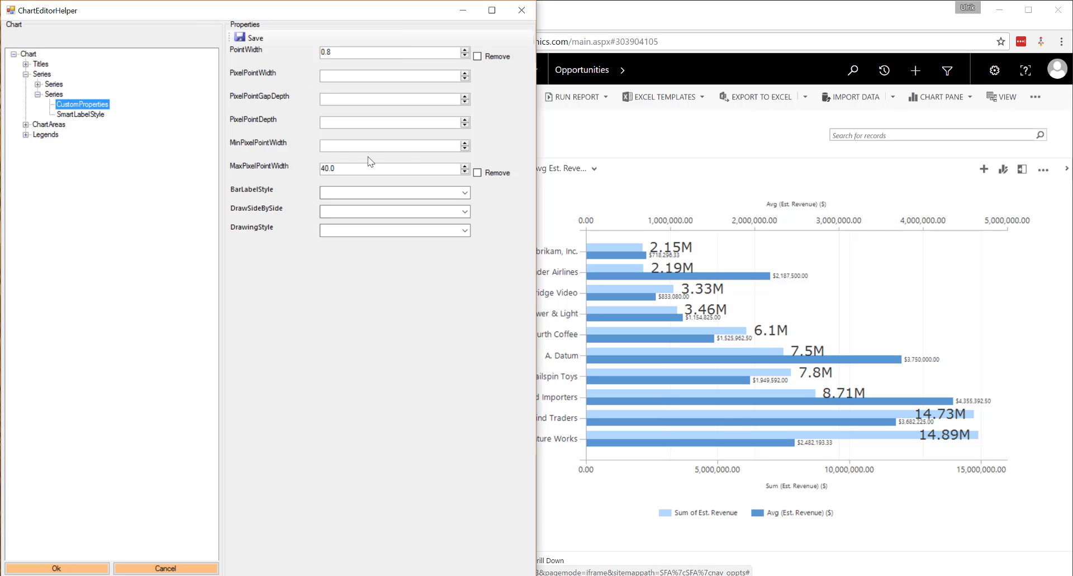
left_click(465, 192)
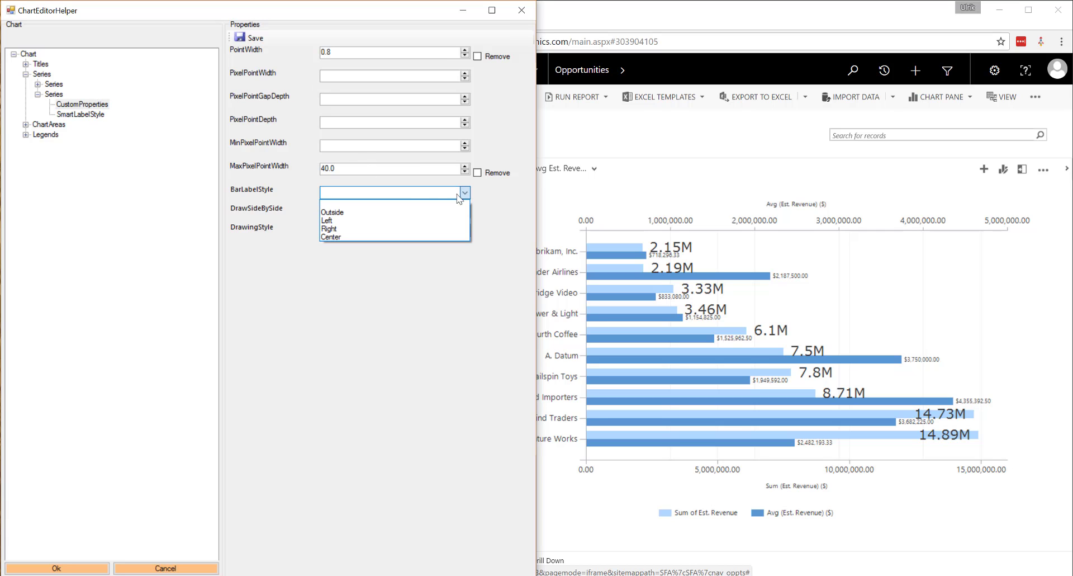
left_click(357, 222)
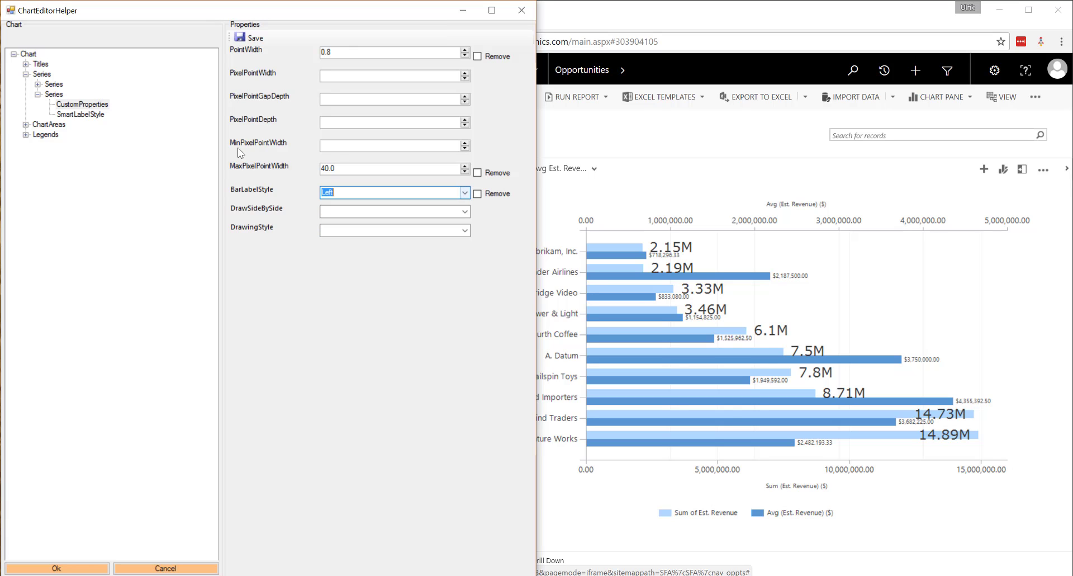
left_click(464, 212)
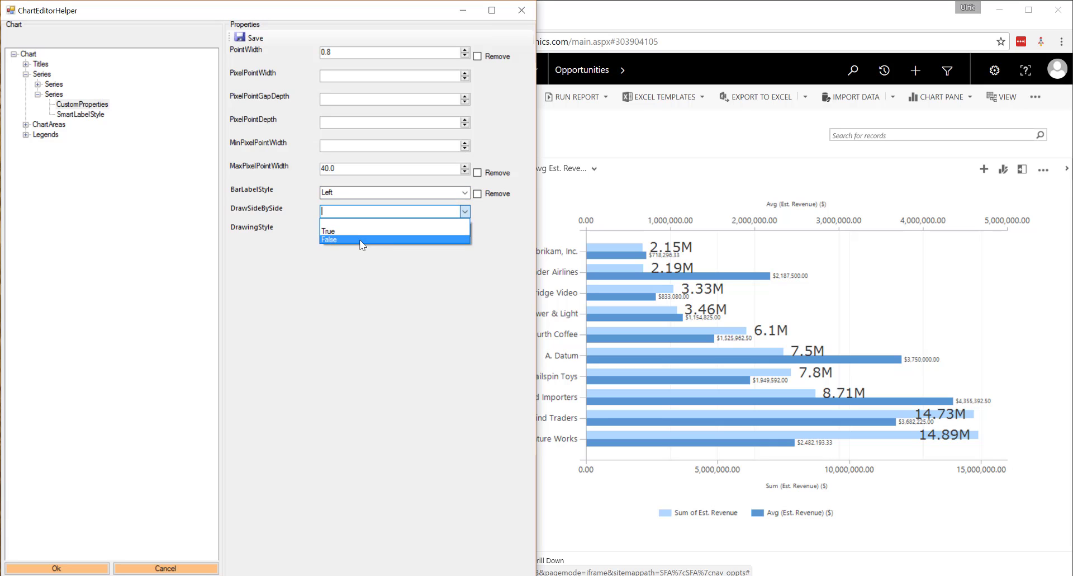
left_click(362, 244)
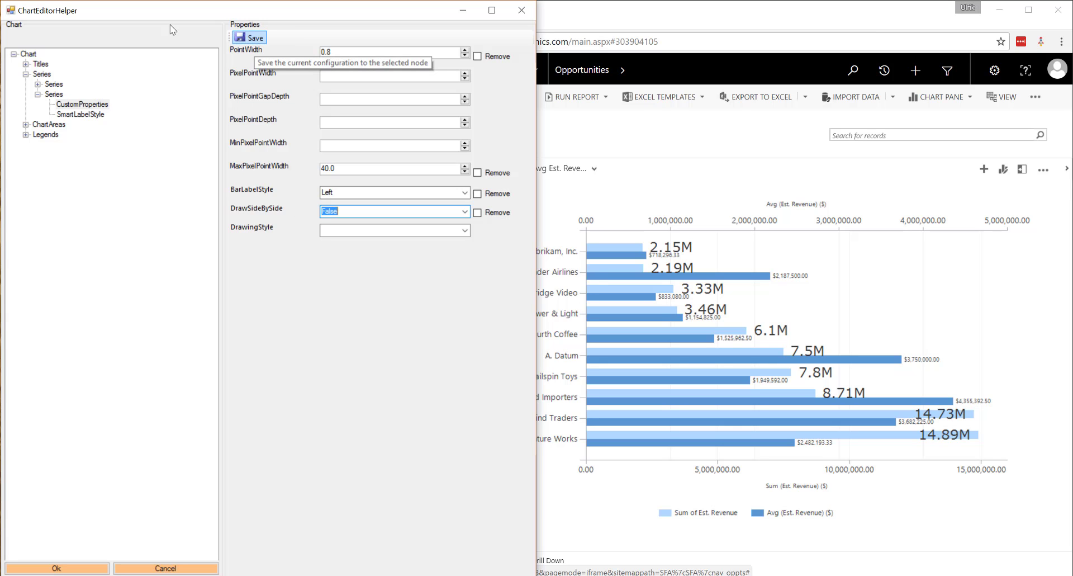
Apply the second series' edits, update and publish the chart, and refresh the Open Opportunities view in the browser
left_click(85, 568)
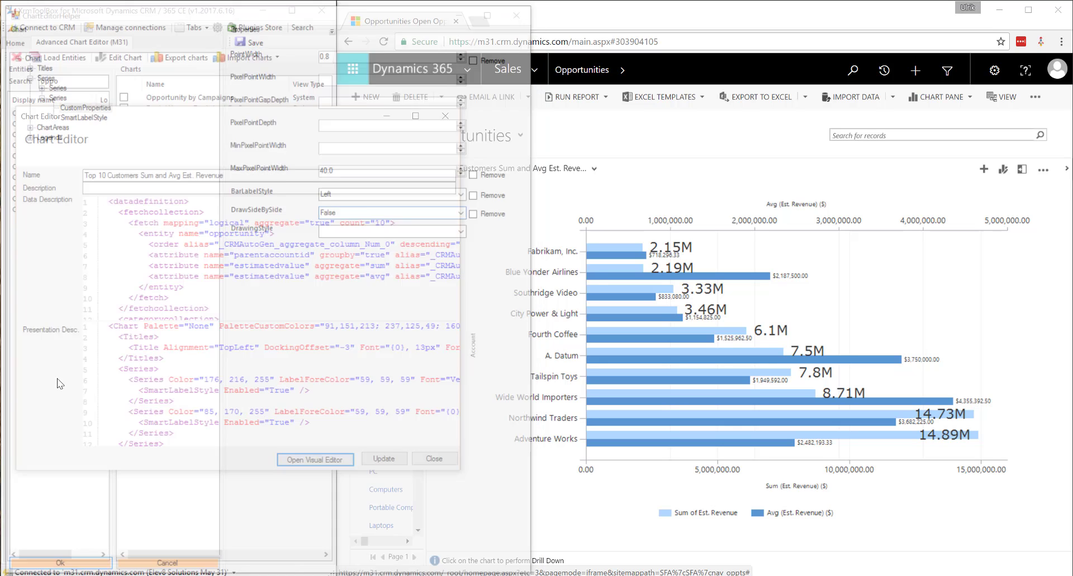
left_click(383, 459)
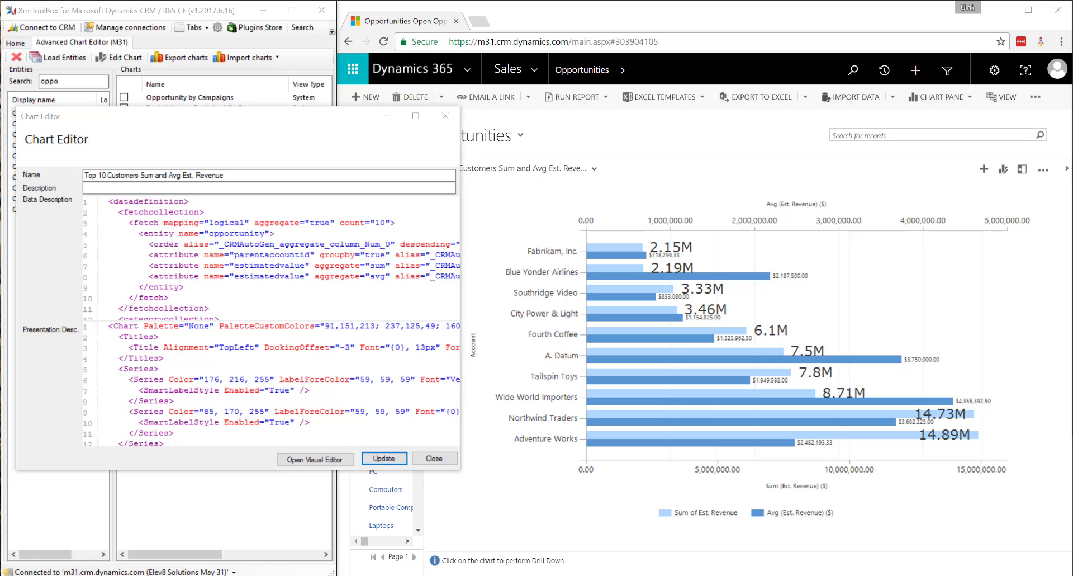
left_click(511, 217)
left_click(418, 166)
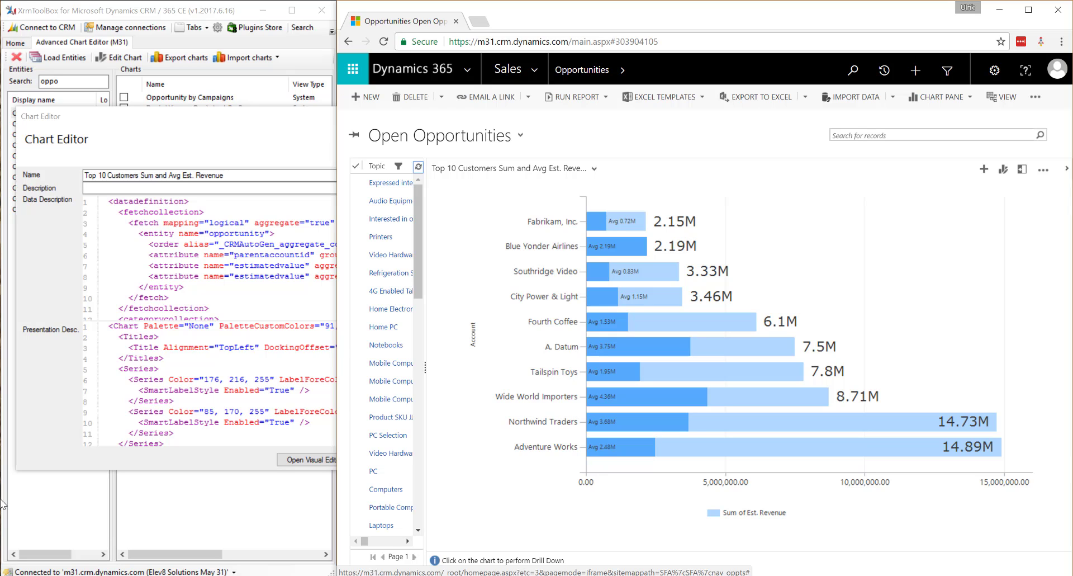
Reopen the chart in the Visual Editor, snap its window beside the browser, and open the AxisX properties under ChartArea
left_click(46, 440)
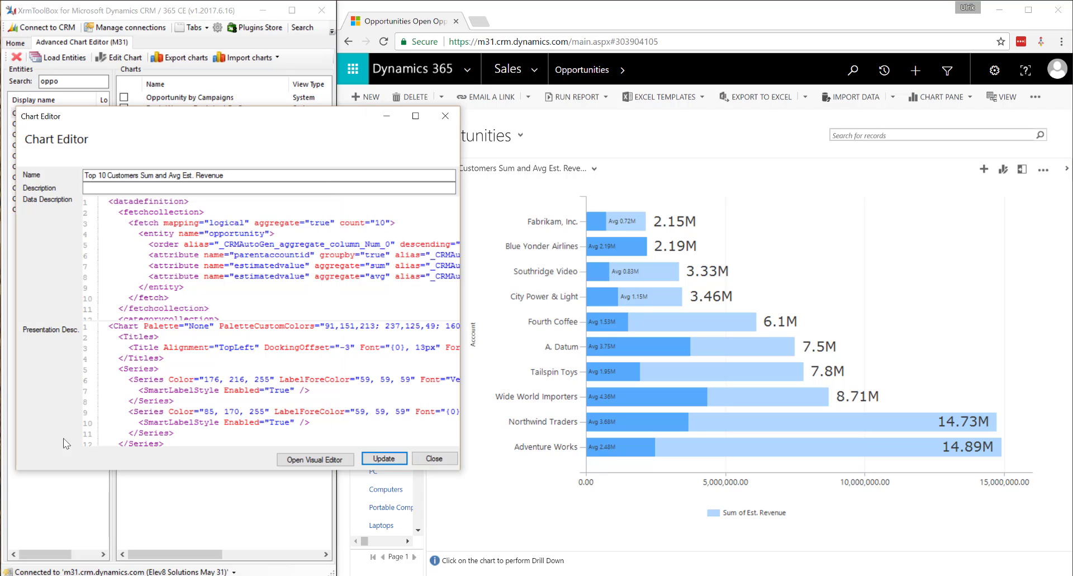
left_click(317, 460)
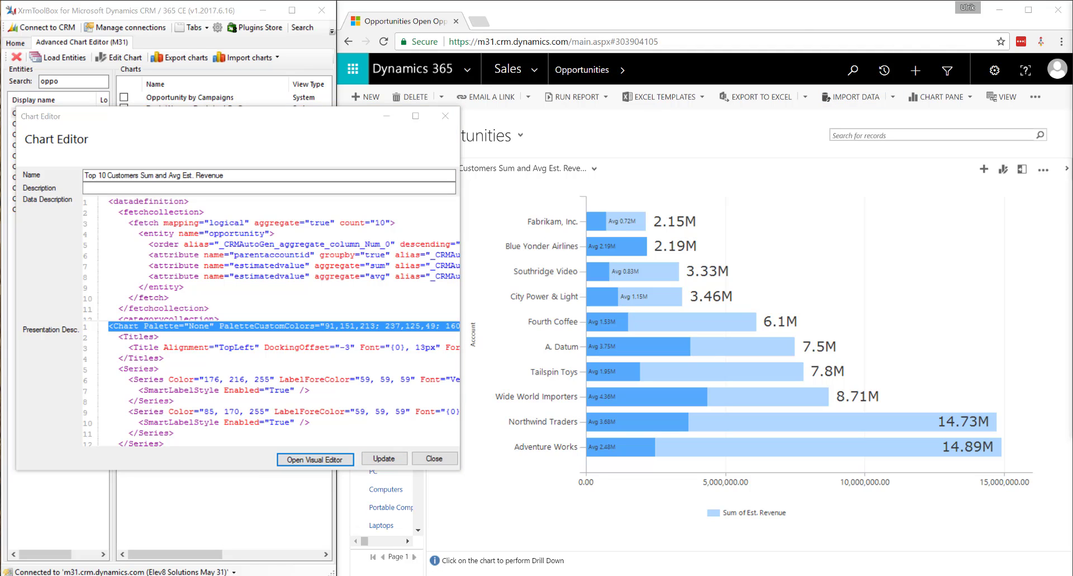
key("super+Left")
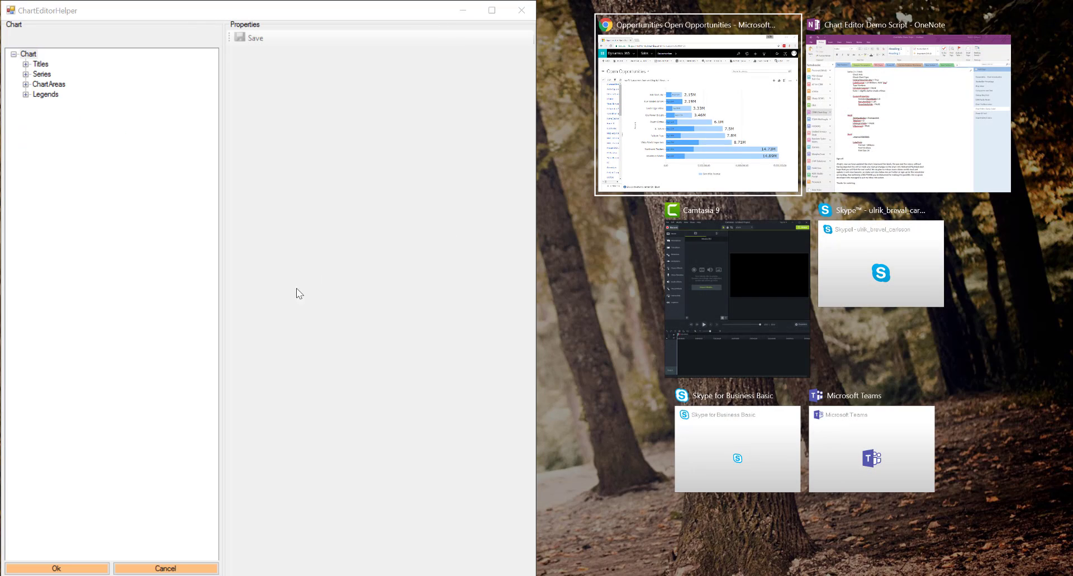
left_click(104, 252)
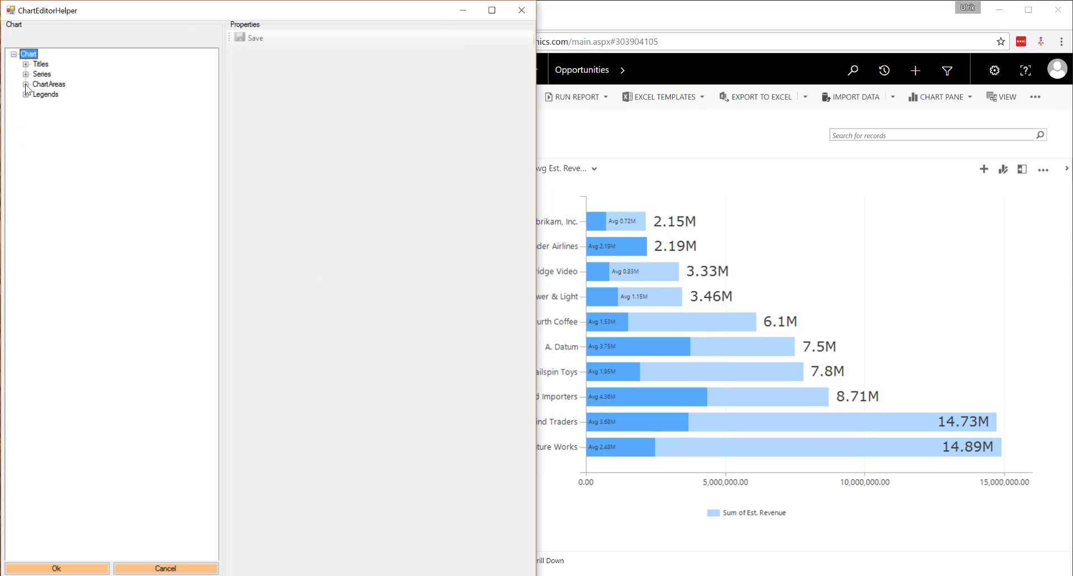
left_click(26, 85)
left_click(38, 94)
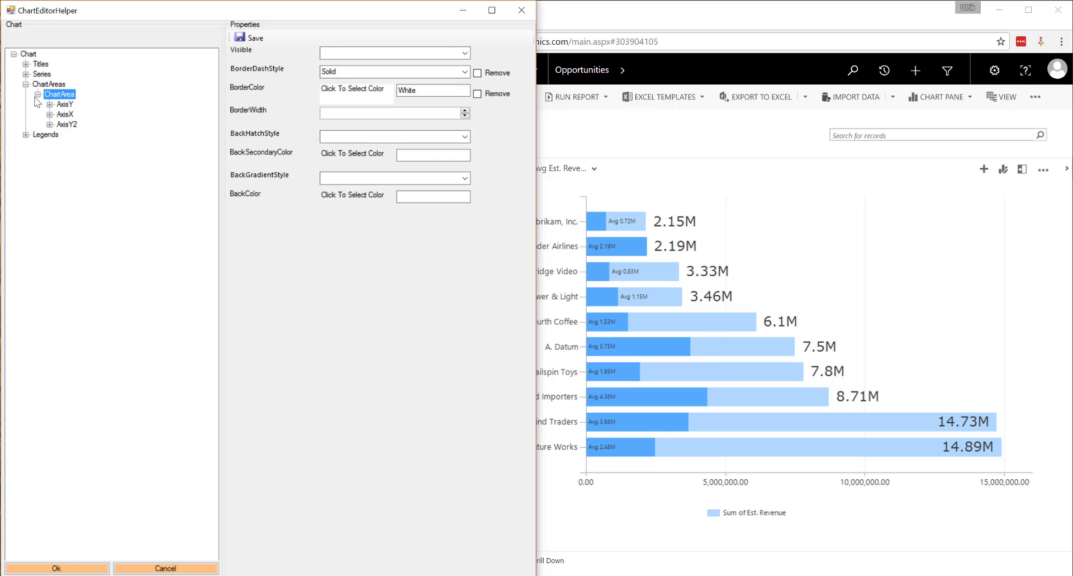
left_click(65, 114)
left_click(49, 114)
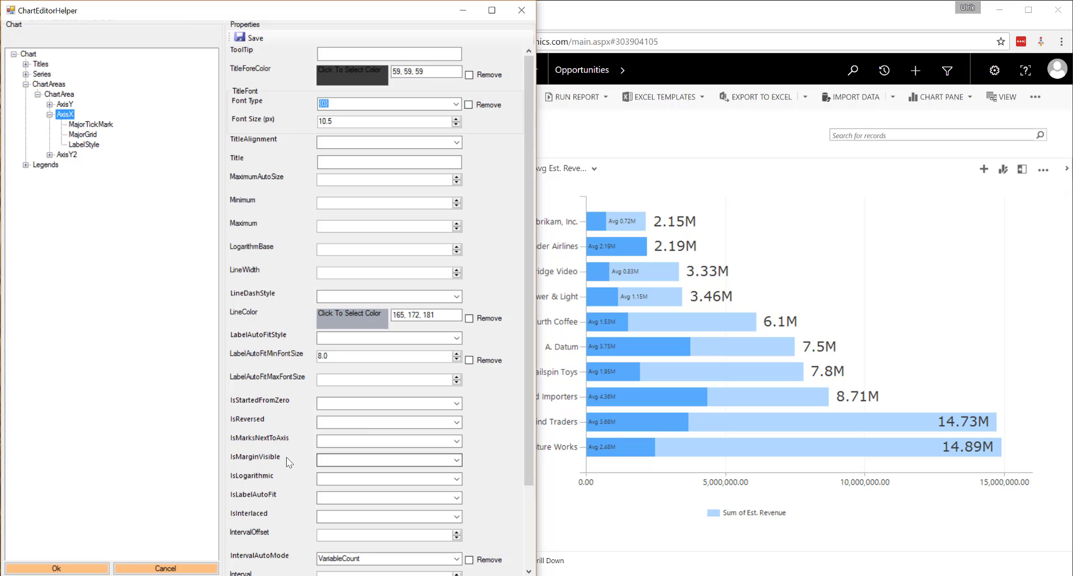
Set AxisX's IsMarginVisible to False and IsReversed to True
left_click(456, 460)
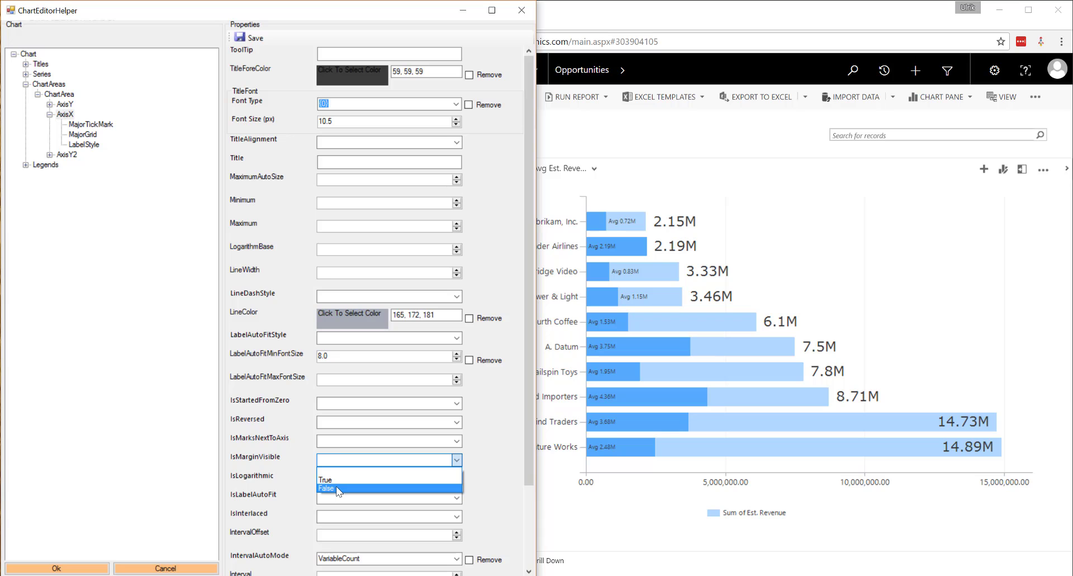
left_click(337, 489)
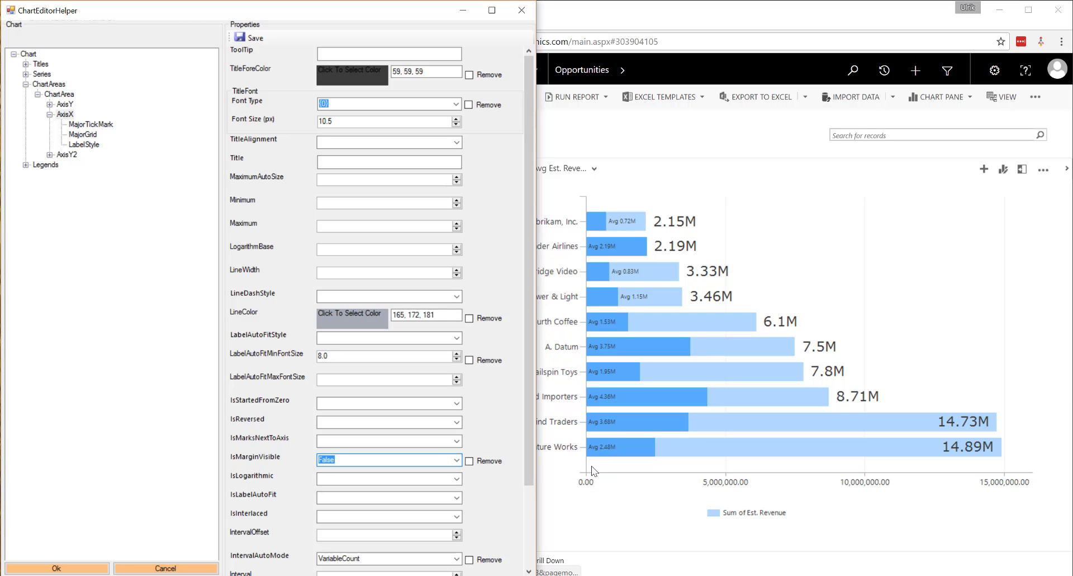
left_click(457, 423)
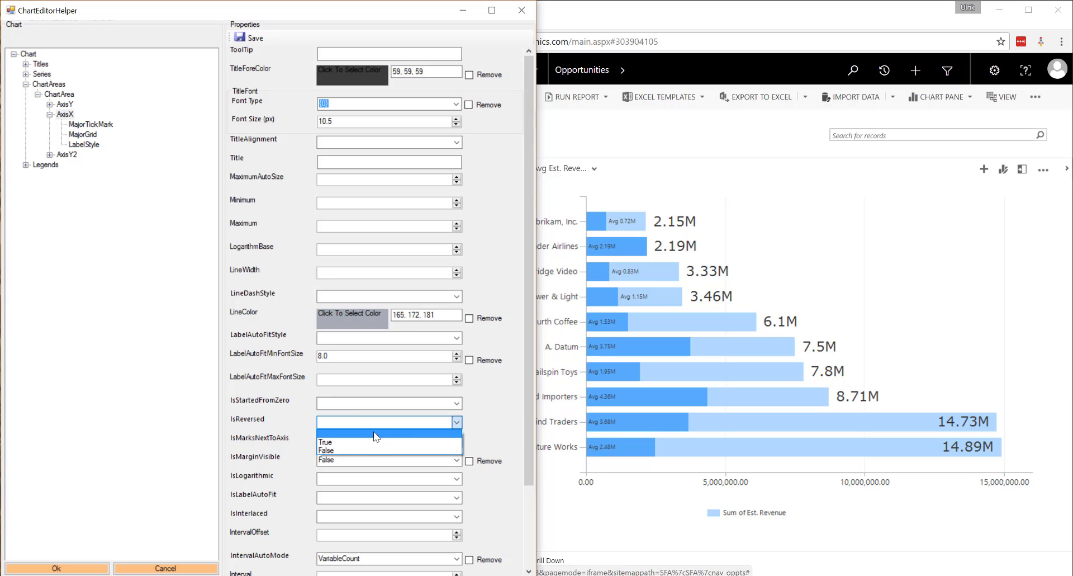
left_click(345, 443)
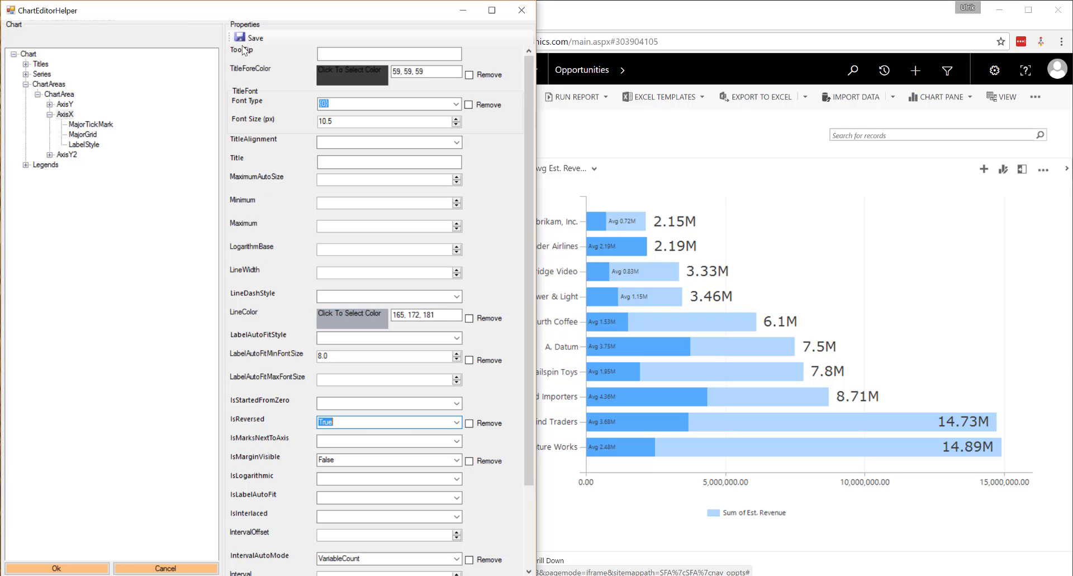
Set the Format of AxisY's LabelStyle to #,0,,.##M
left_click(50, 105)
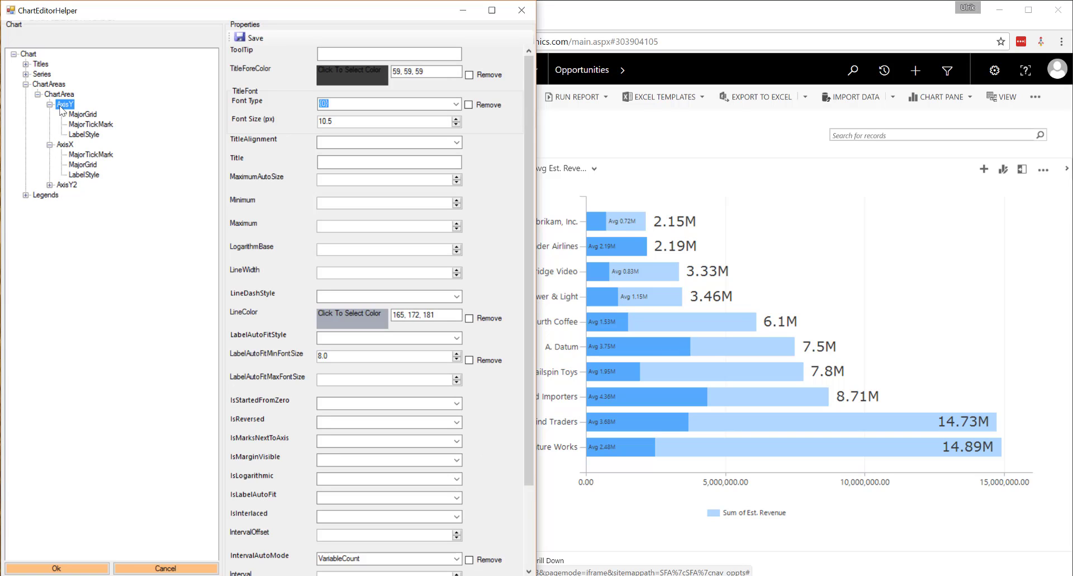
left_click(93, 138)
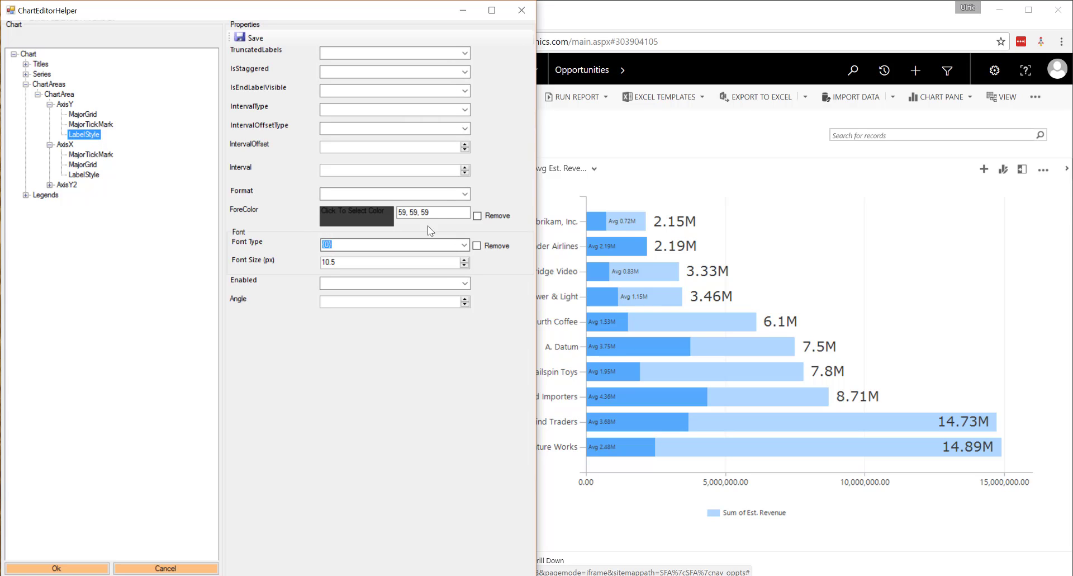
left_click(465, 193)
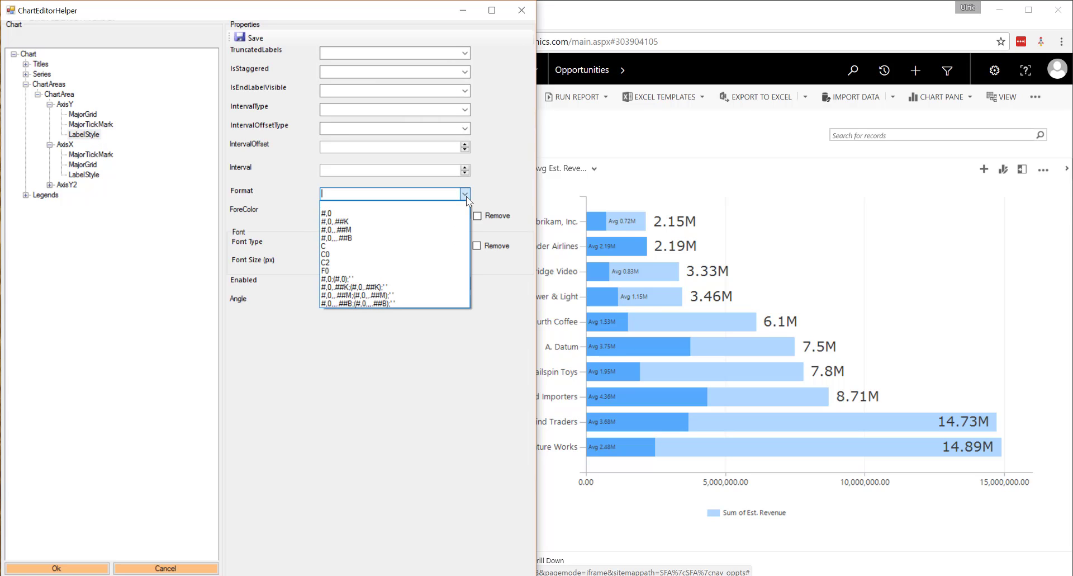
left_click(358, 229)
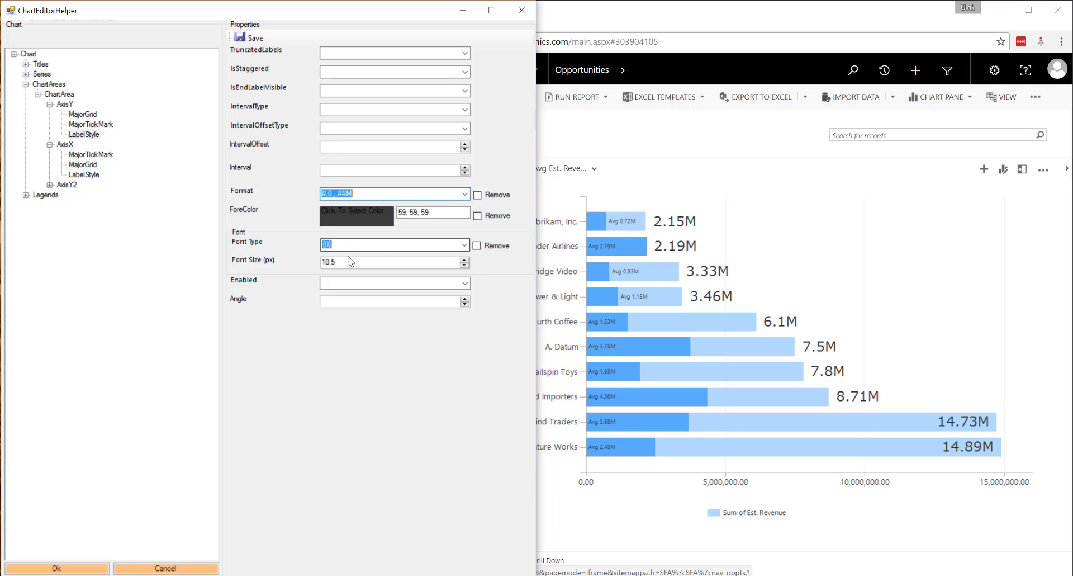
Set the AxisY label font to Verdana at 14 px and save the LabelStyle settings
left_click(464, 245)
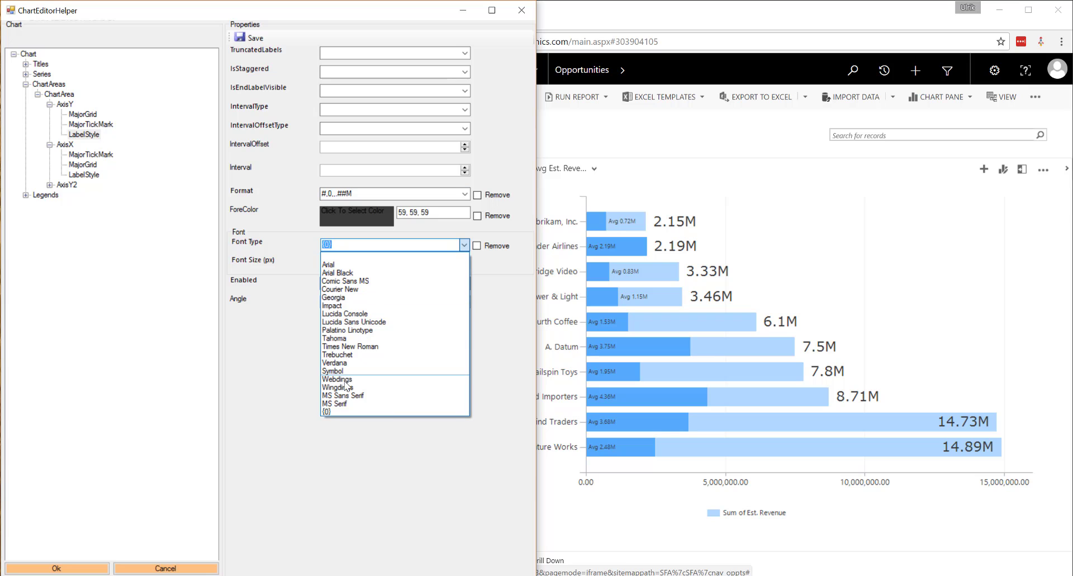
left_click(340, 362)
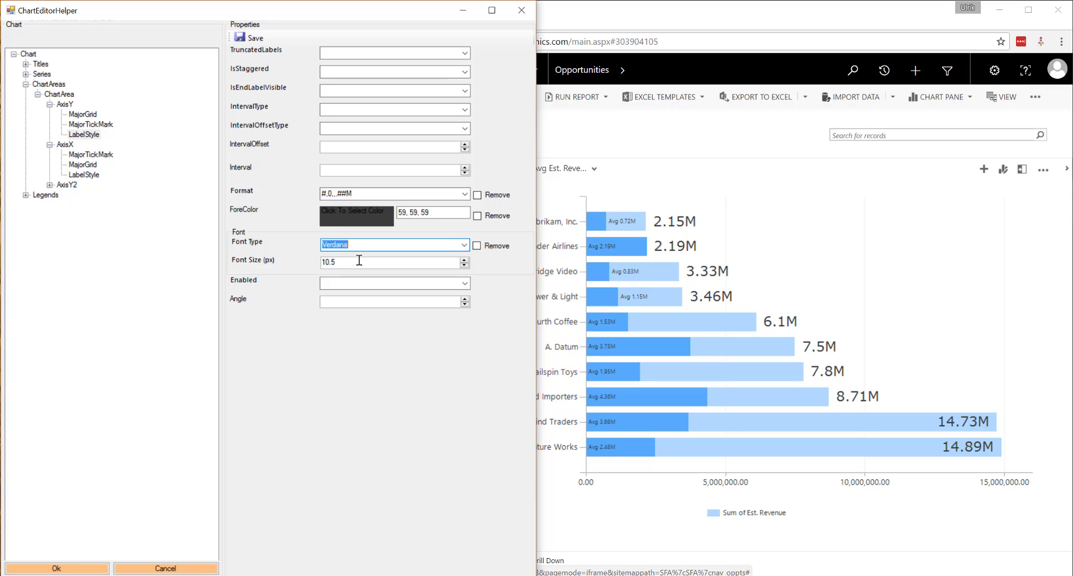
key("Tab")
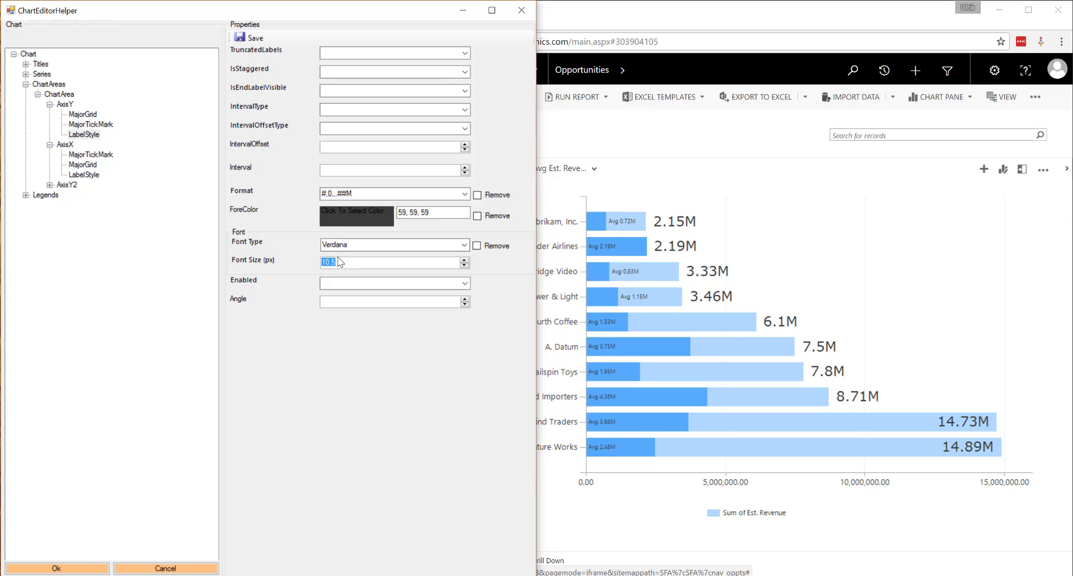
type("14")
left_click(249, 38)
Apply the axis edits, update and publish the chart, and refresh the Open Opportunities view in the browser
left_click(49, 567)
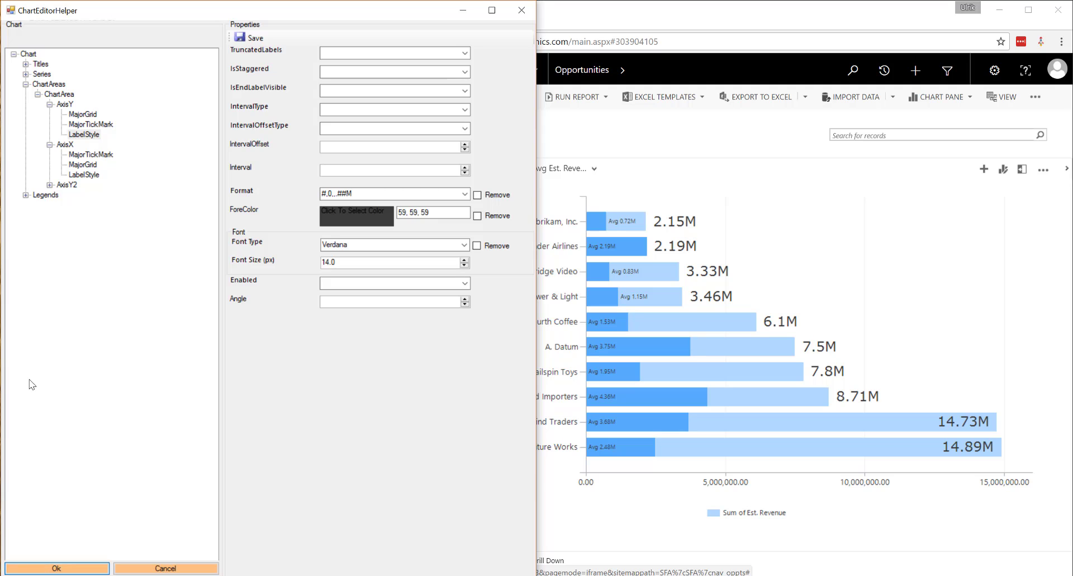
left_click(383, 458)
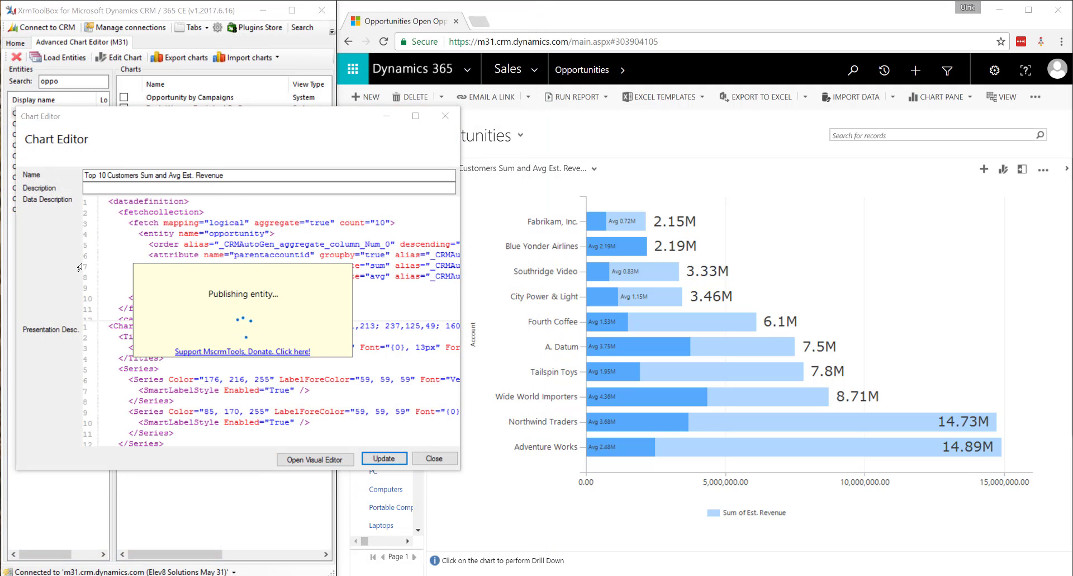
left_click(468, 516)
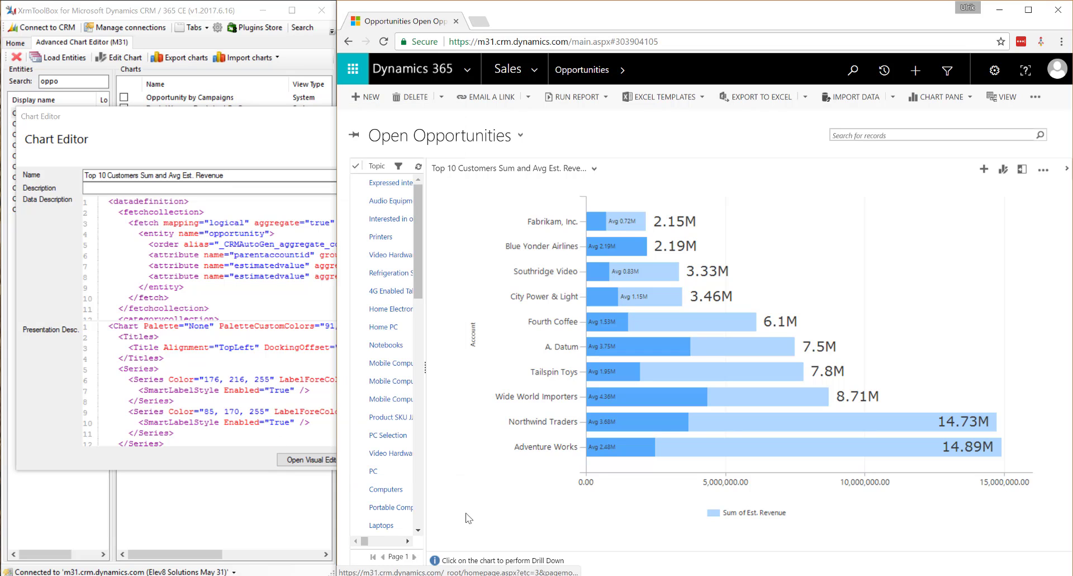
left_click(418, 166)
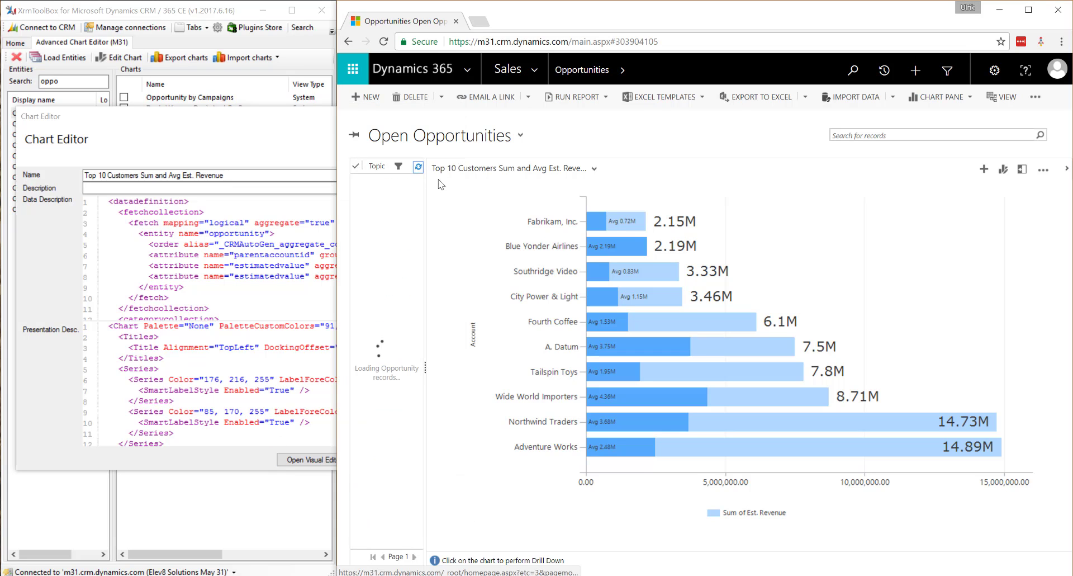